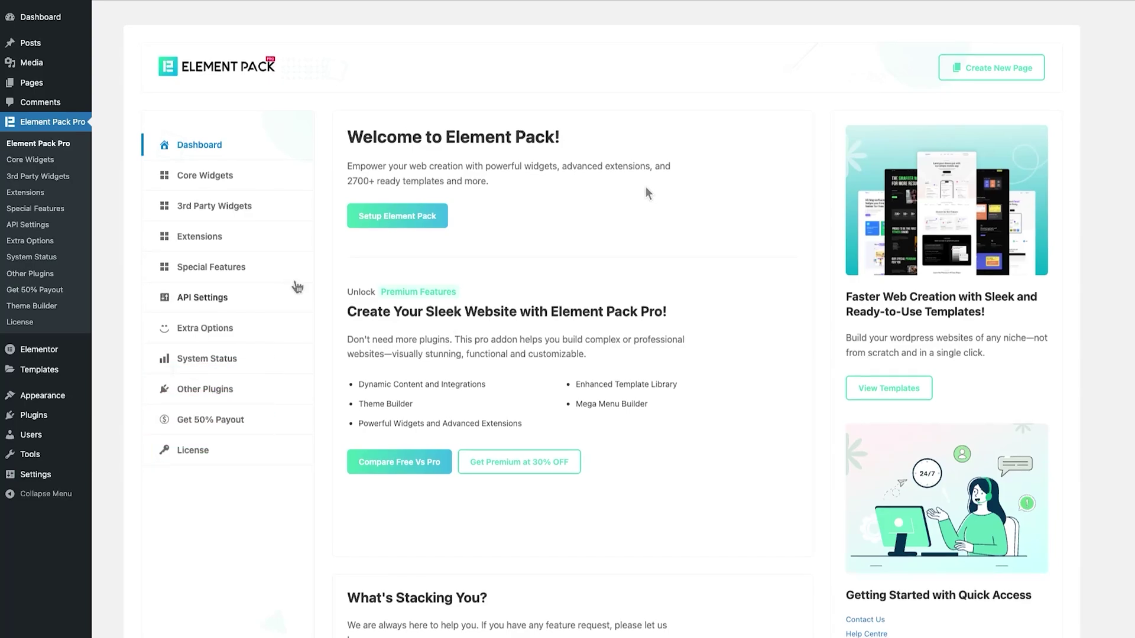
# Activate all of the core widgets in Element Pack Pro.
pyautogui.click(226, 184)
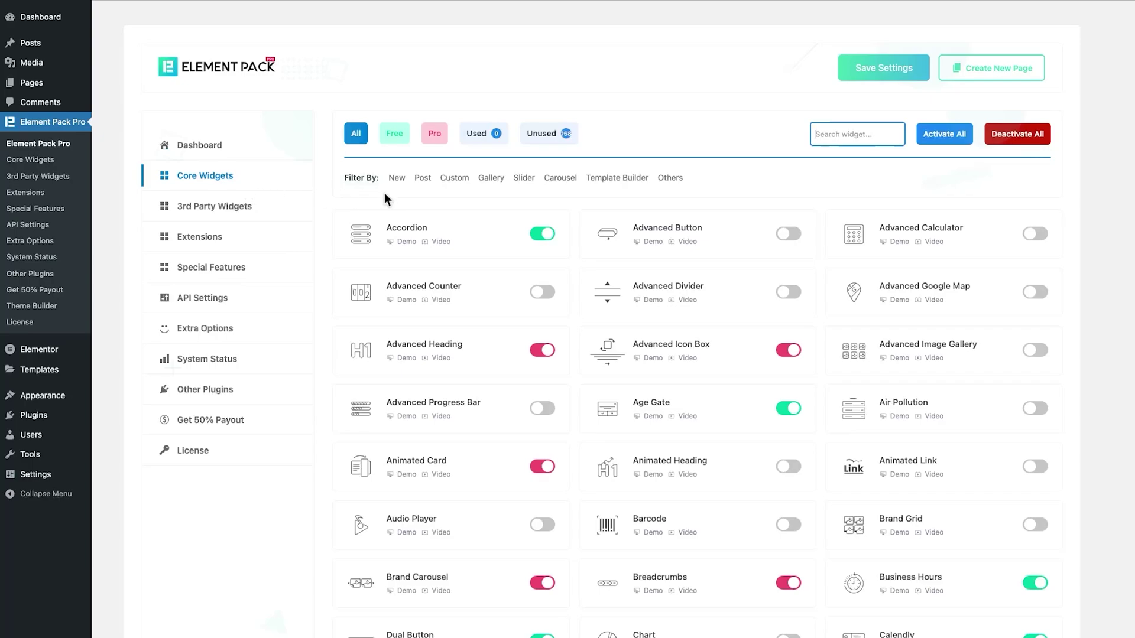
pyautogui.click(937, 144)
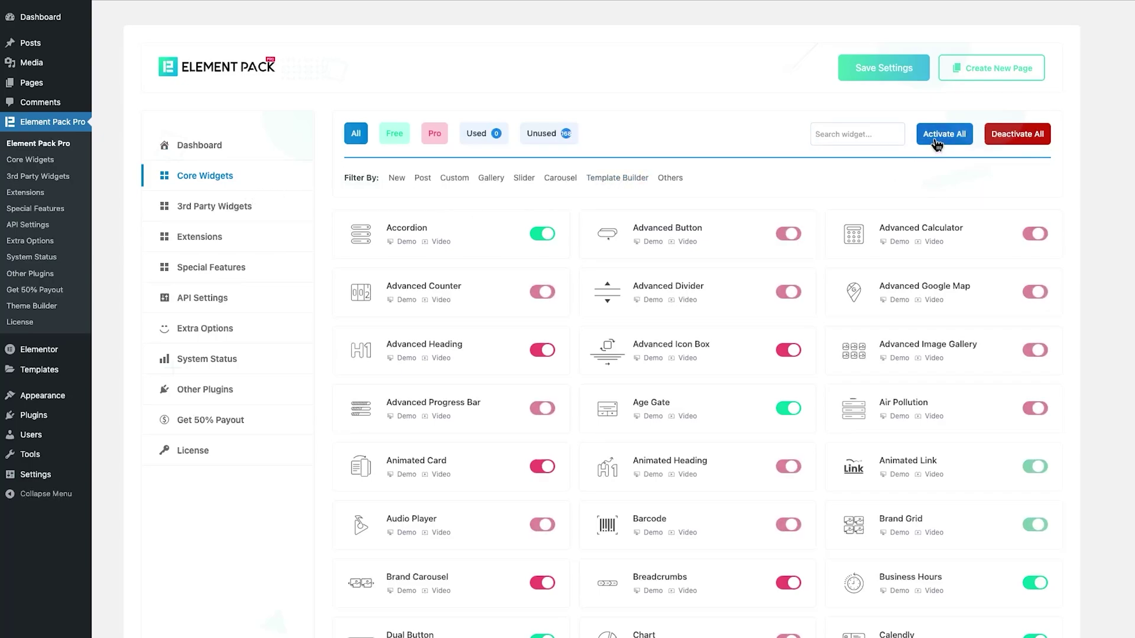
# Review the 3rd party widgets, extensions and special features, and open the API settings.
pyautogui.click(211, 216)
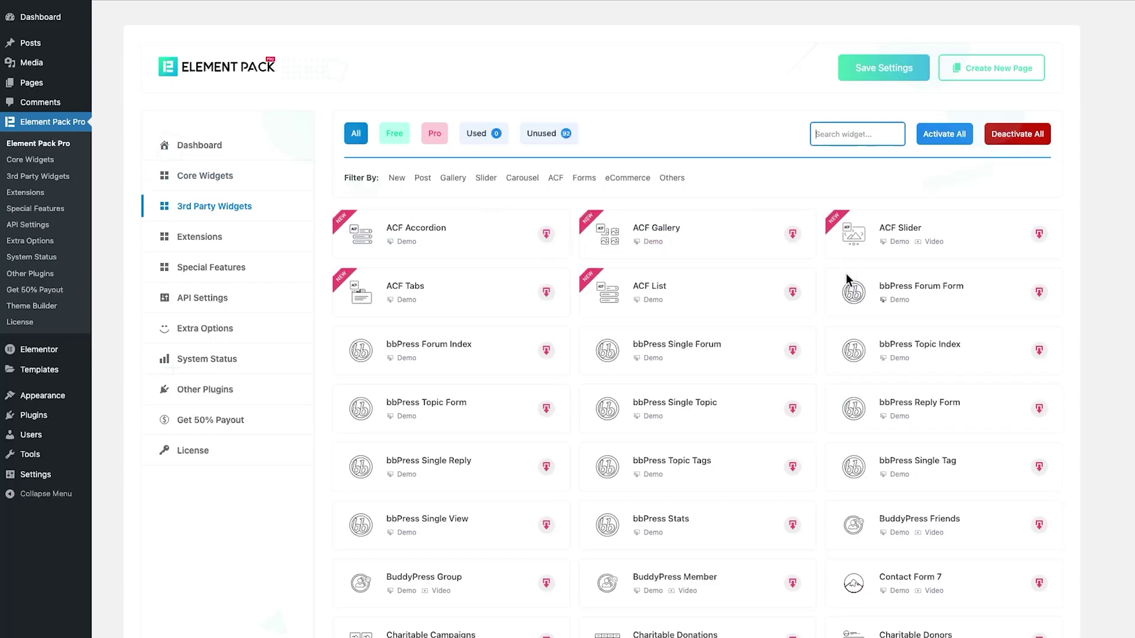
pyautogui.click(235, 247)
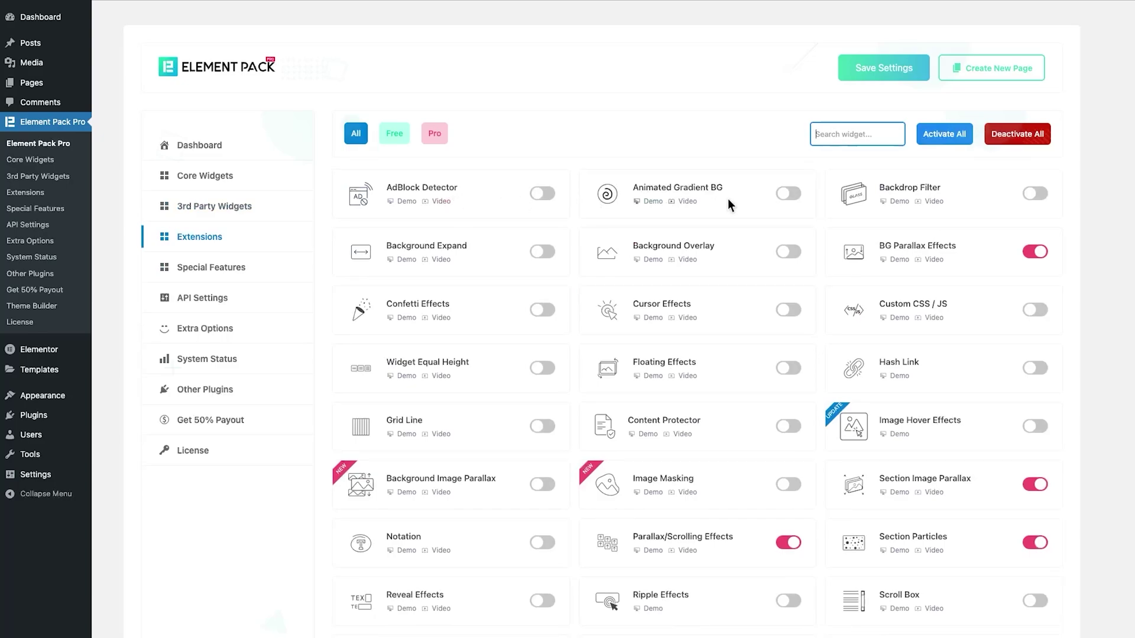
pyautogui.click(243, 272)
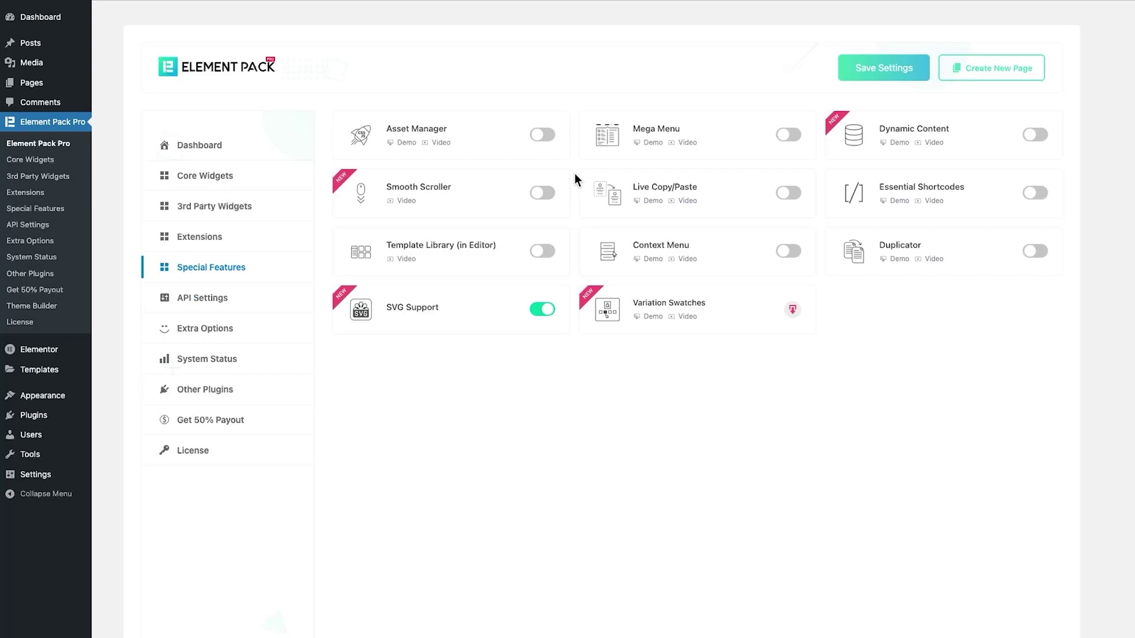
pyautogui.click(247, 298)
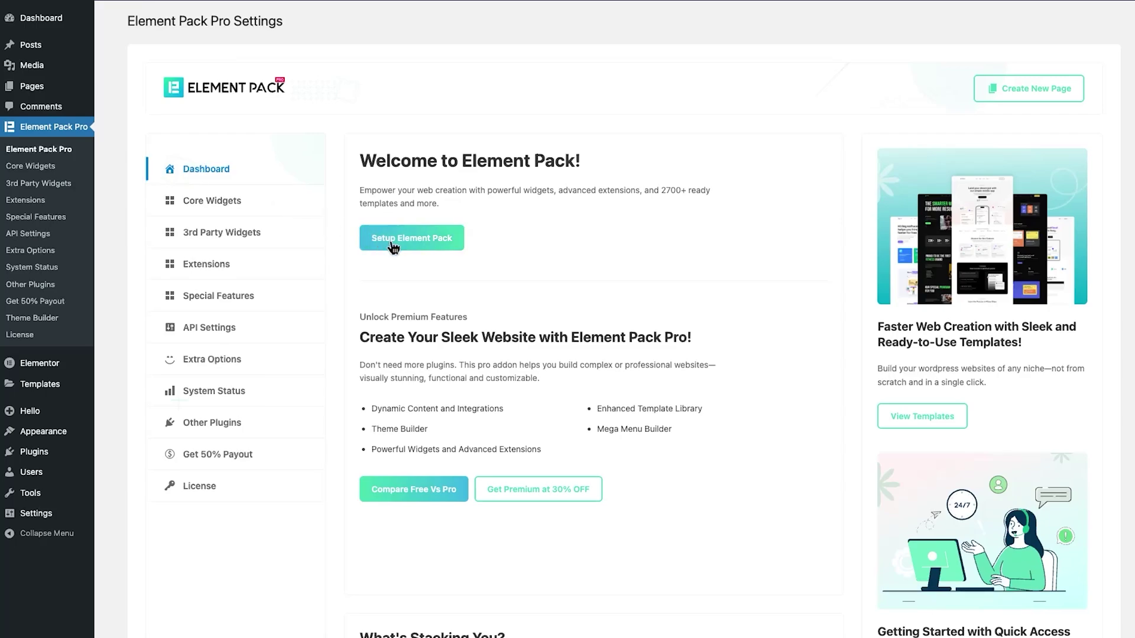
# Start the Element Pack setup wizard, activate all widgets in its feature selection and save the choice.
pyautogui.click(392, 239)
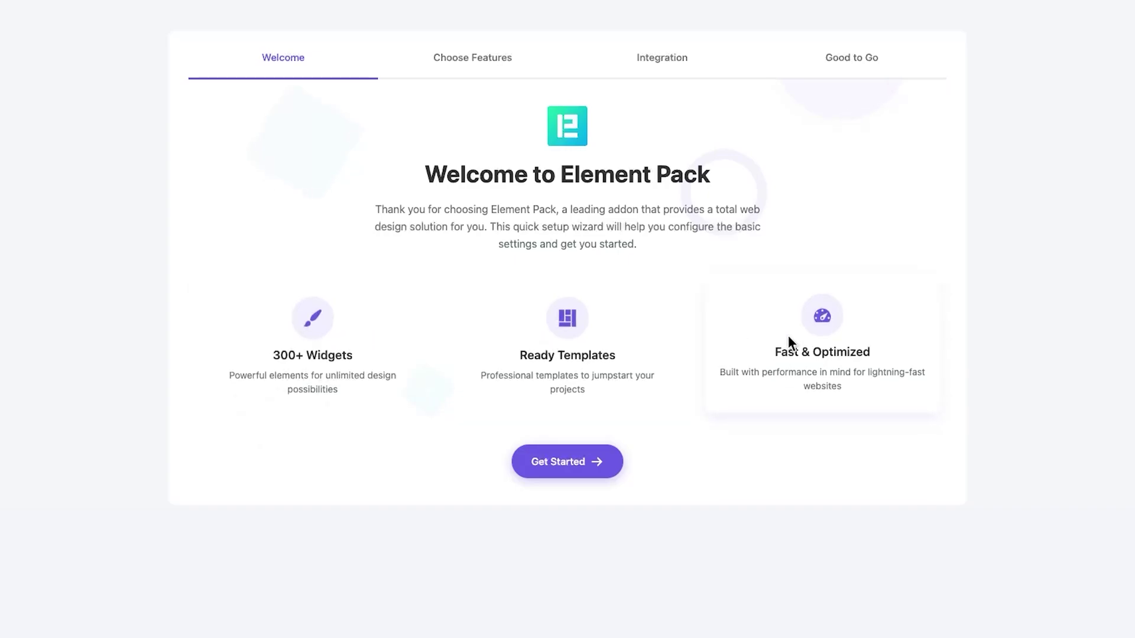
pyautogui.click(545, 460)
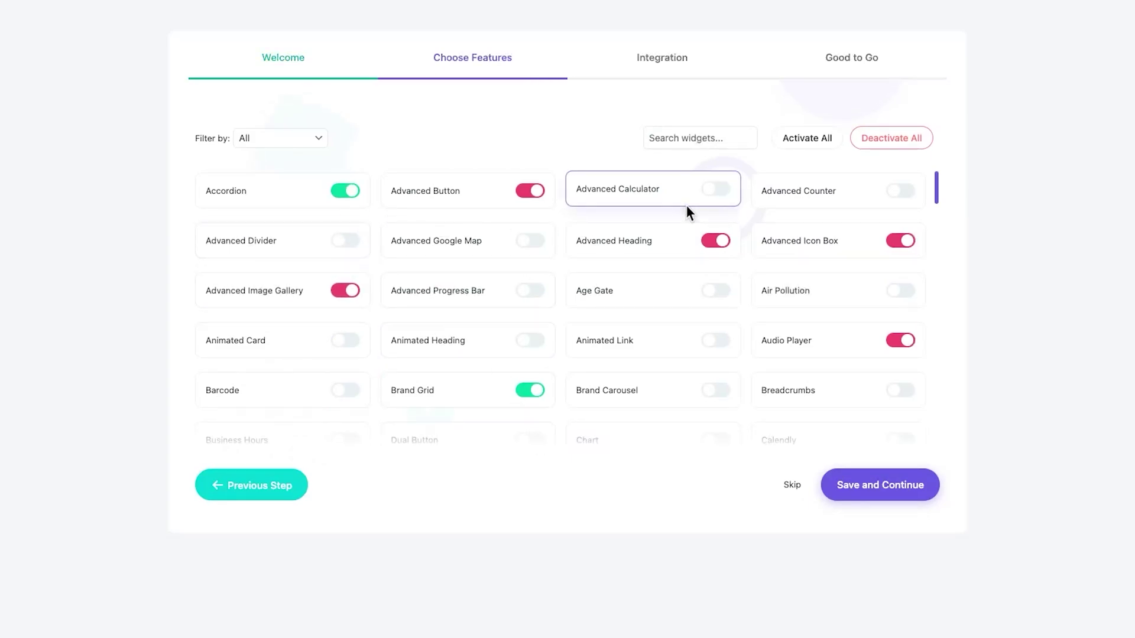
pyautogui.click(803, 140)
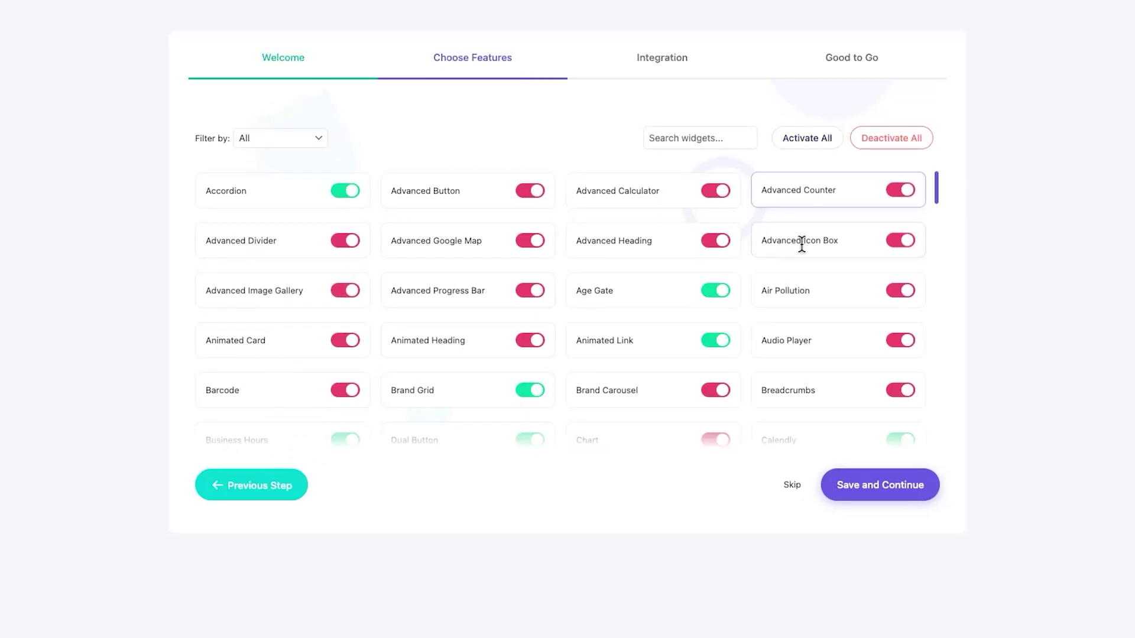
pyautogui.click(844, 496)
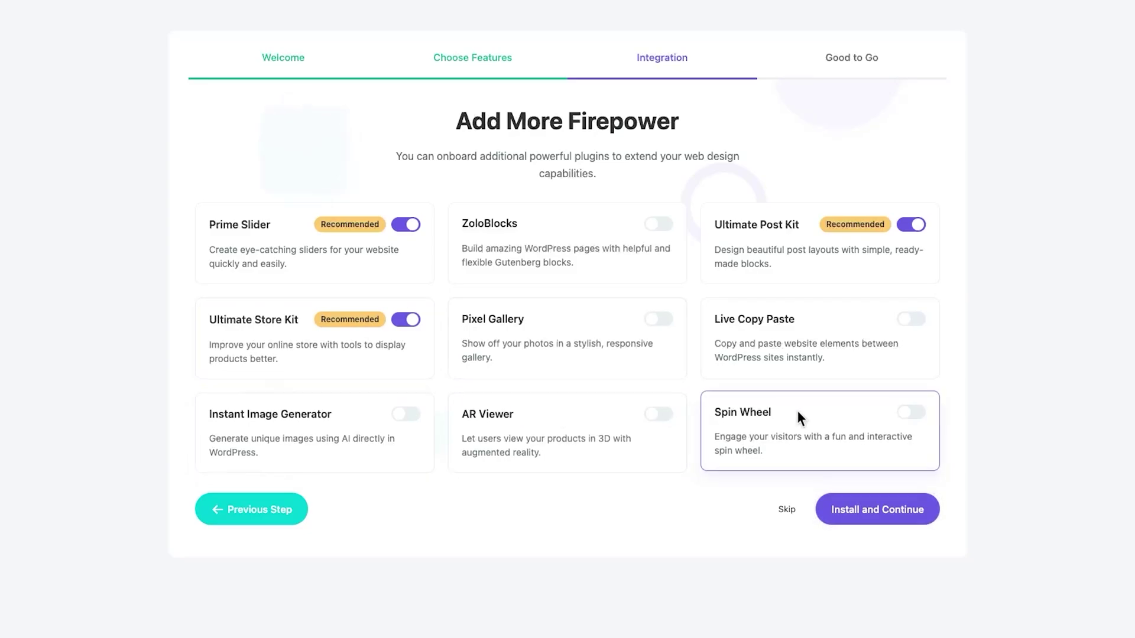
# Skip installing the additional plugins and import the ready-made template "Snapshot - Every Moment Matters".
pyautogui.click(787, 510)
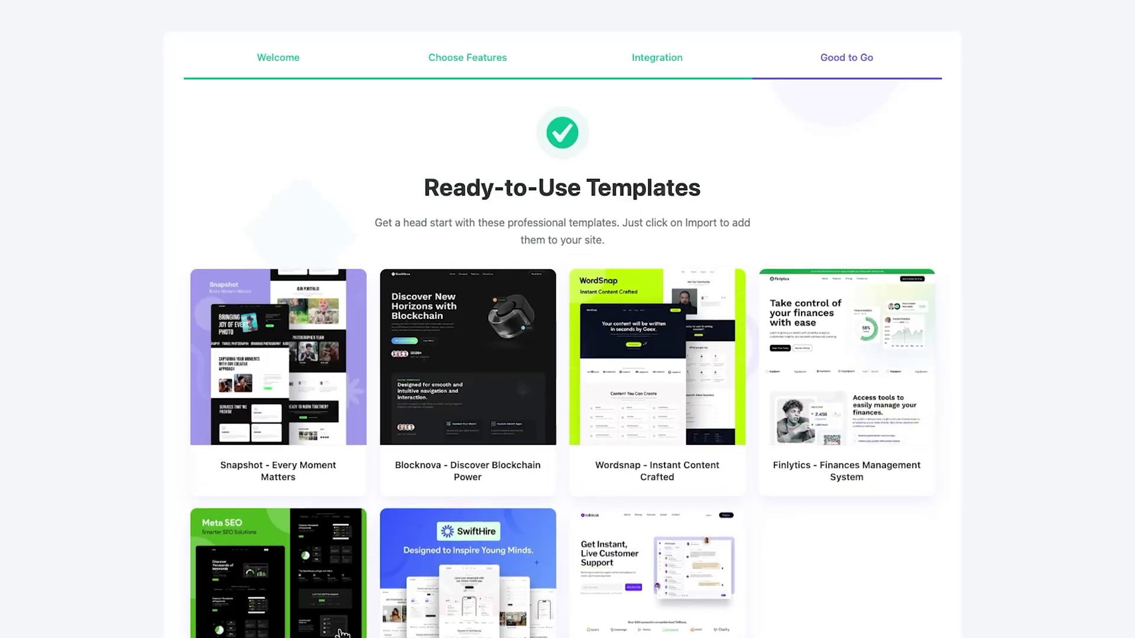
pyautogui.scroll(-1, 737, 545)
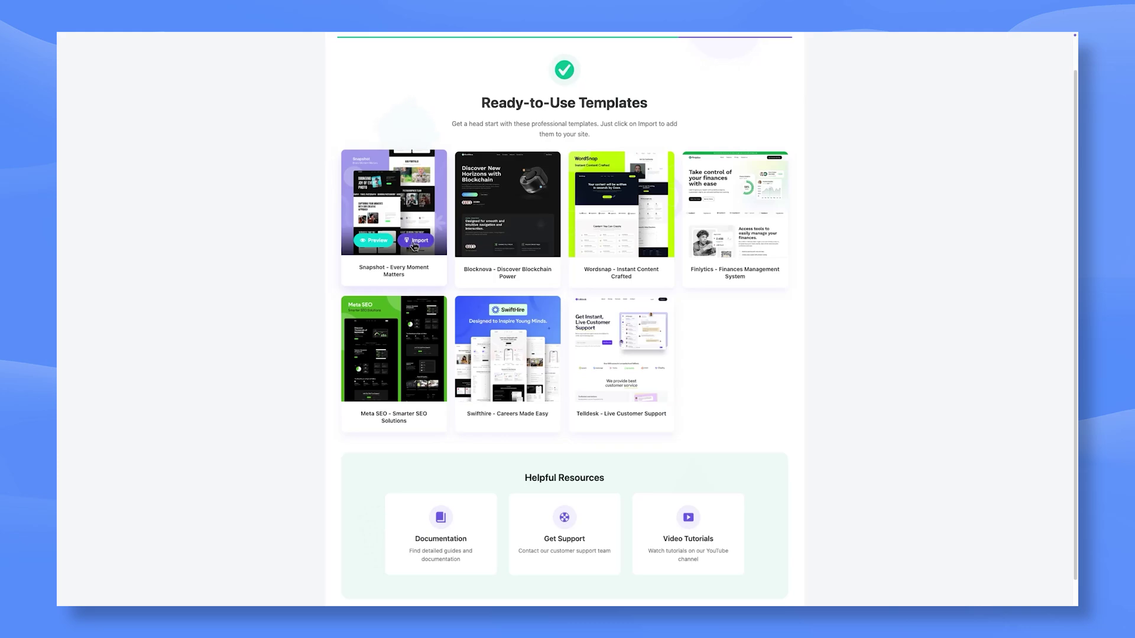
pyautogui.click(415, 242)
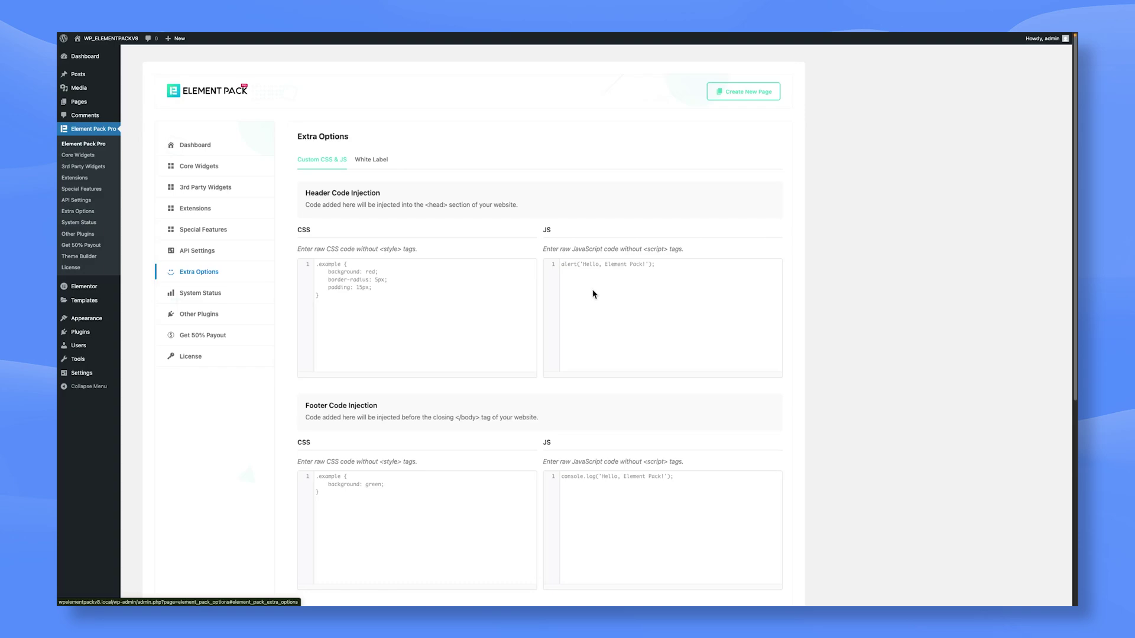
# Examine the header and footer code injection and page exclusion settings in Extra Options, and open the White Label settings.
pyautogui.scroll(-3, 594, 294)
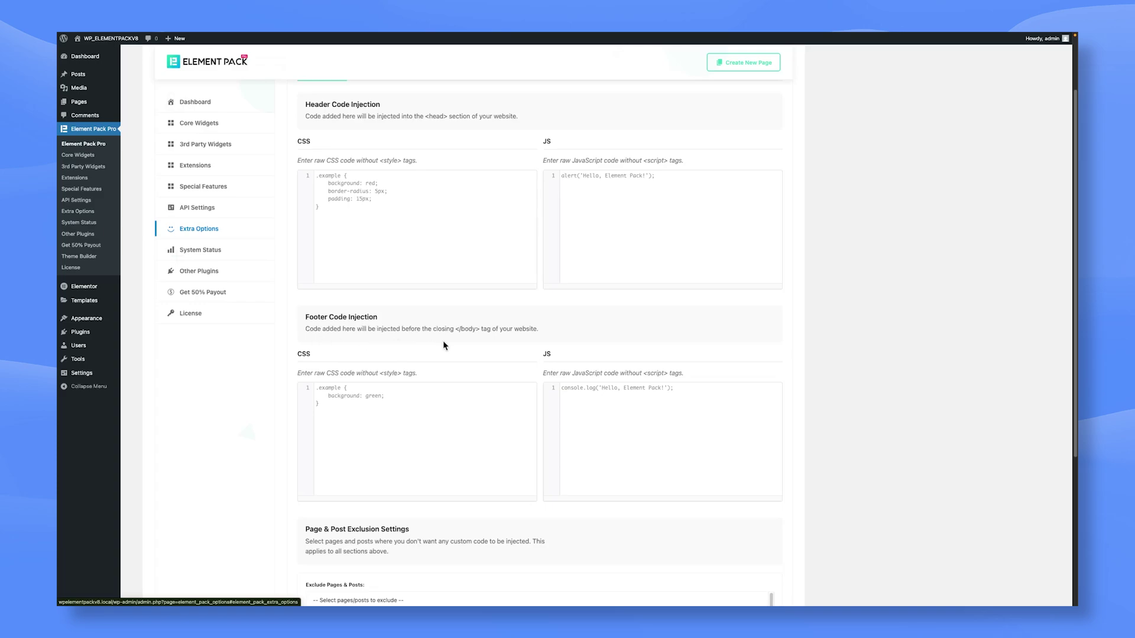
pyautogui.scroll(-3, 443, 342)
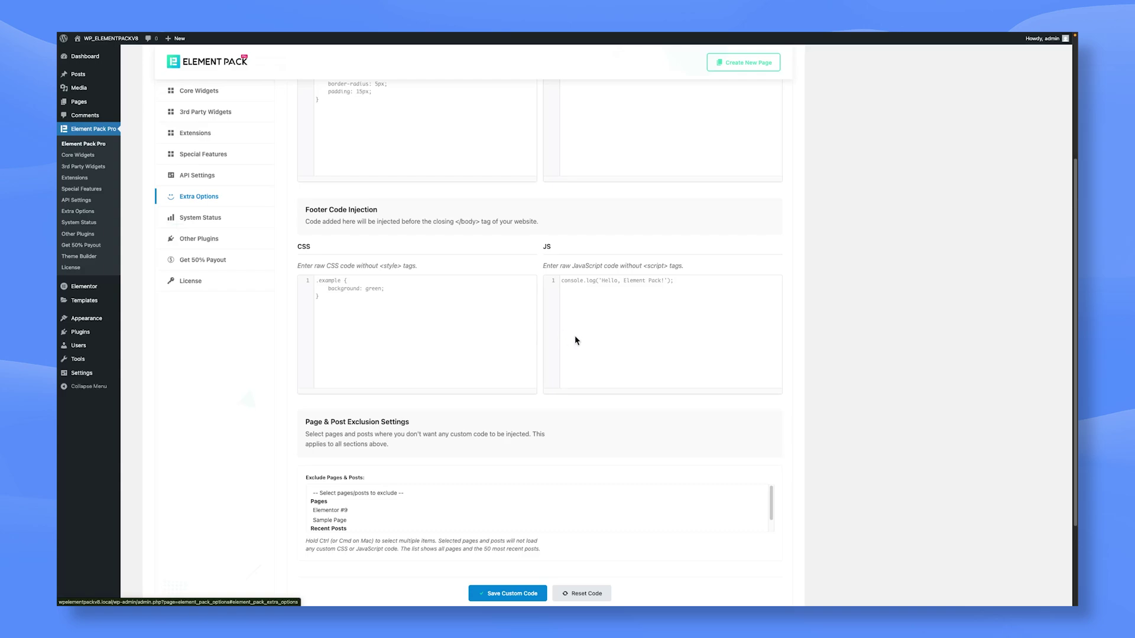
pyautogui.scroll(-1, 574, 341)
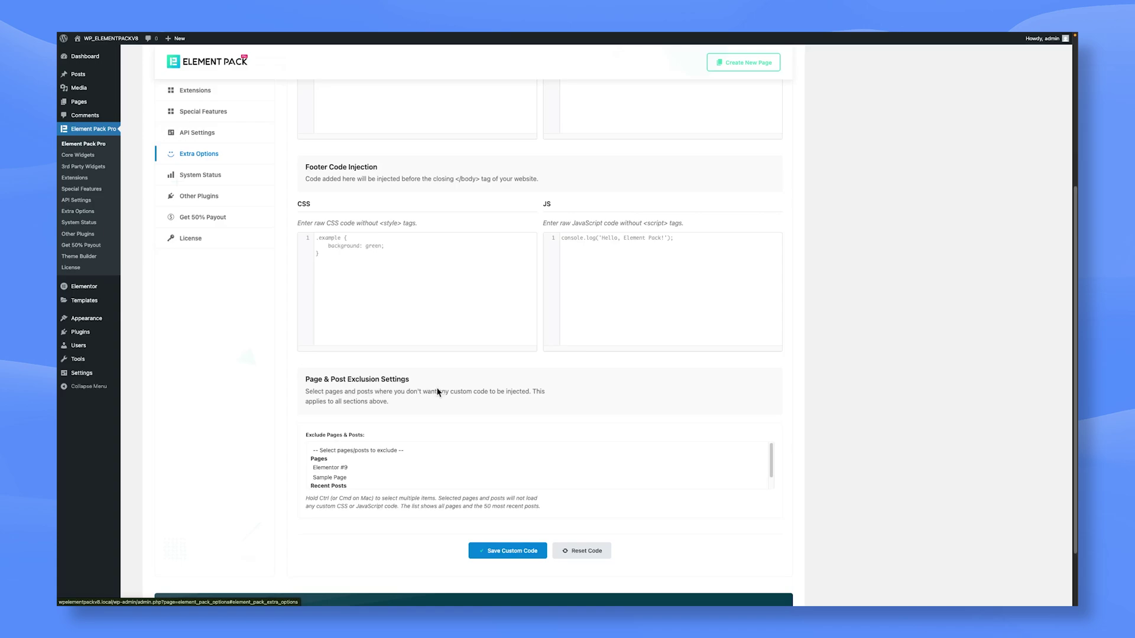
pyautogui.scroll(-1, 431, 393)
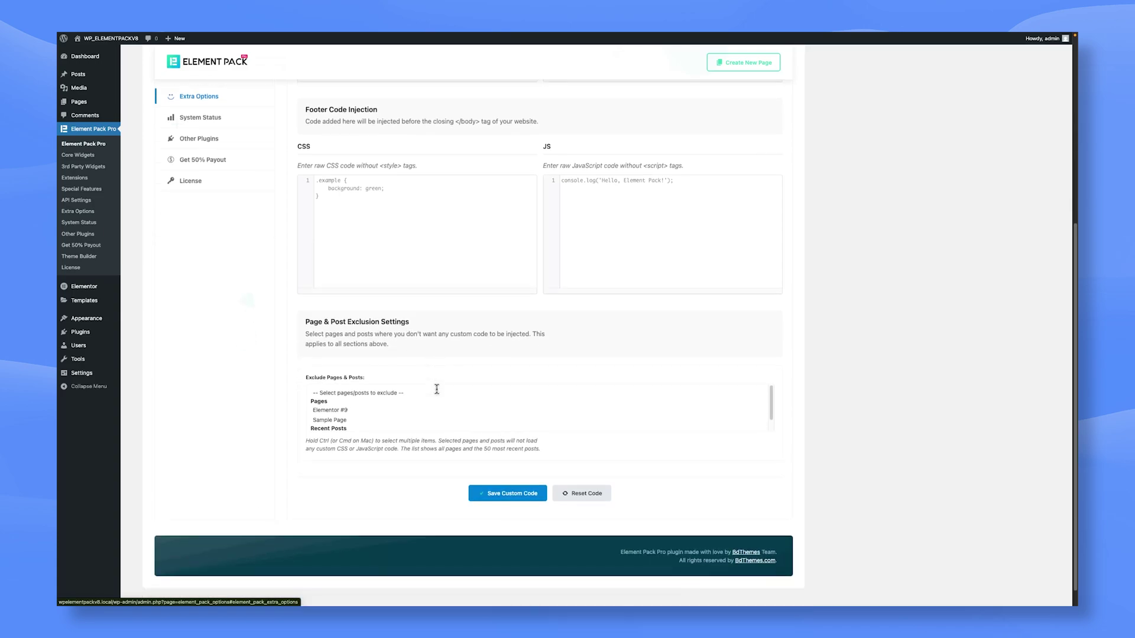
pyautogui.scroll(-1, 526, 407)
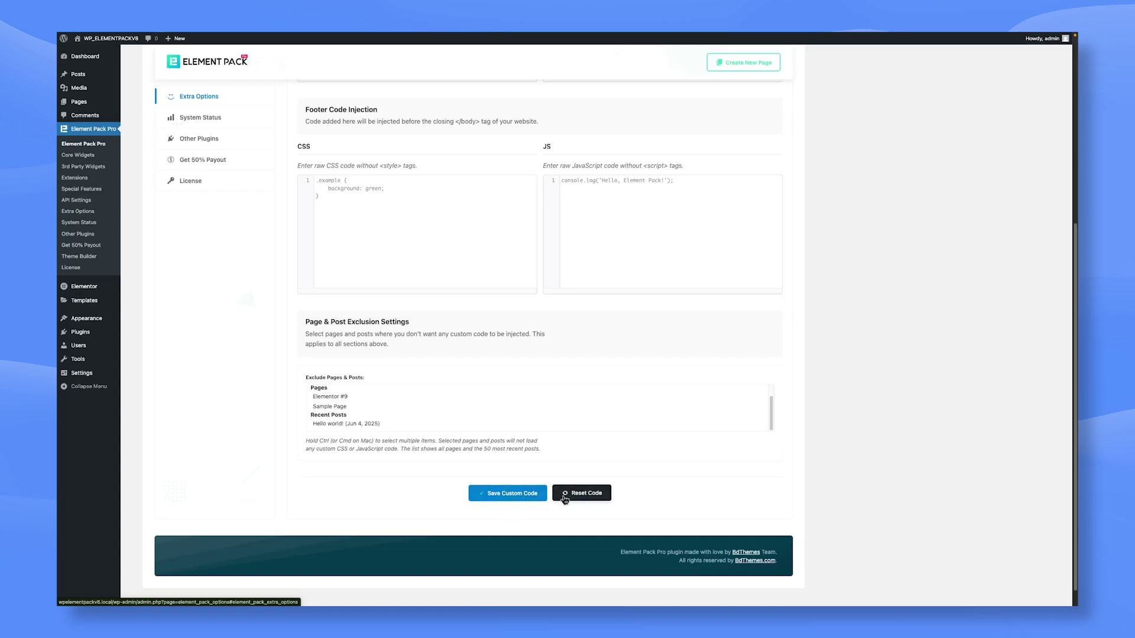
pyautogui.scroll(3, 466, 329)
pyautogui.scroll(2, 467, 326)
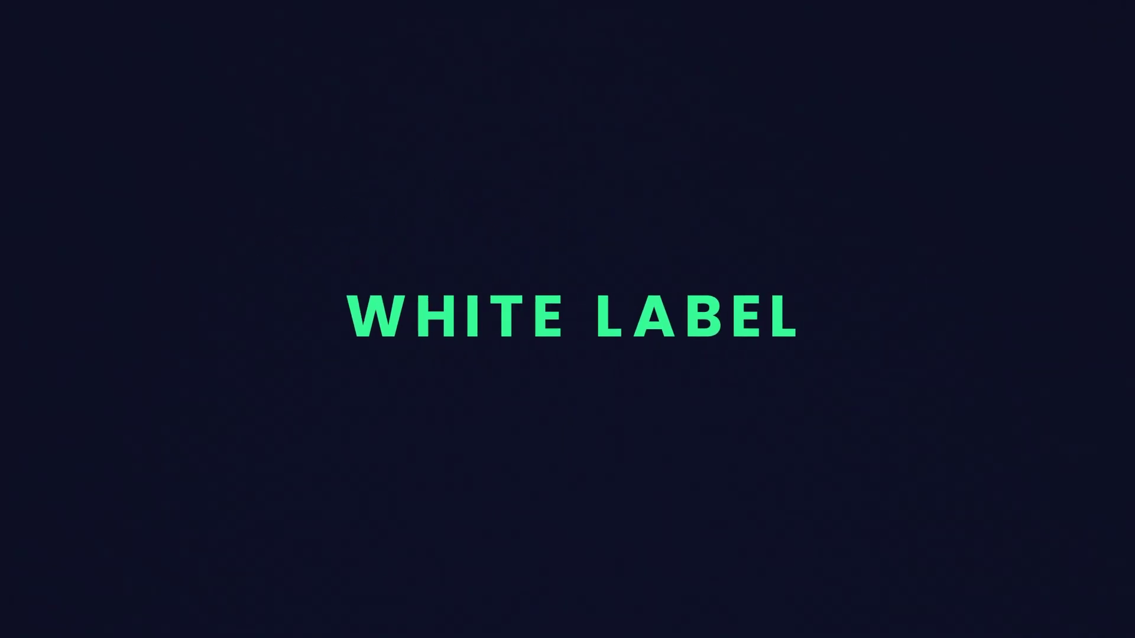
pyautogui.click(371, 159)
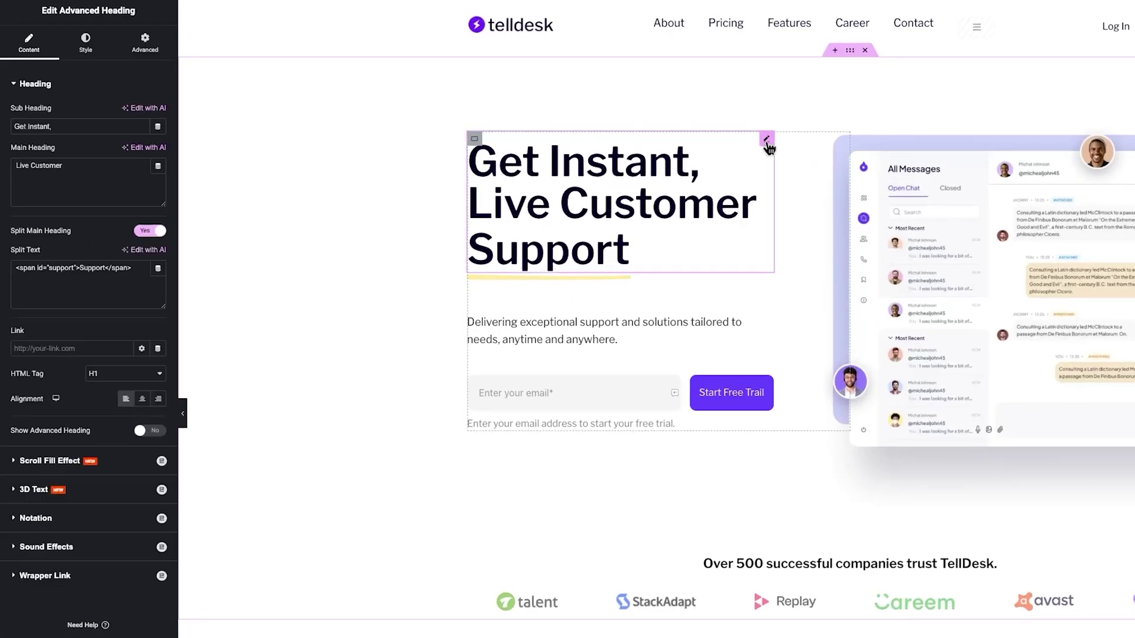
# Link the Advanced Heading's sub heading to the Element Pack dynamic tag Post Title.
pyautogui.click(153, 127)
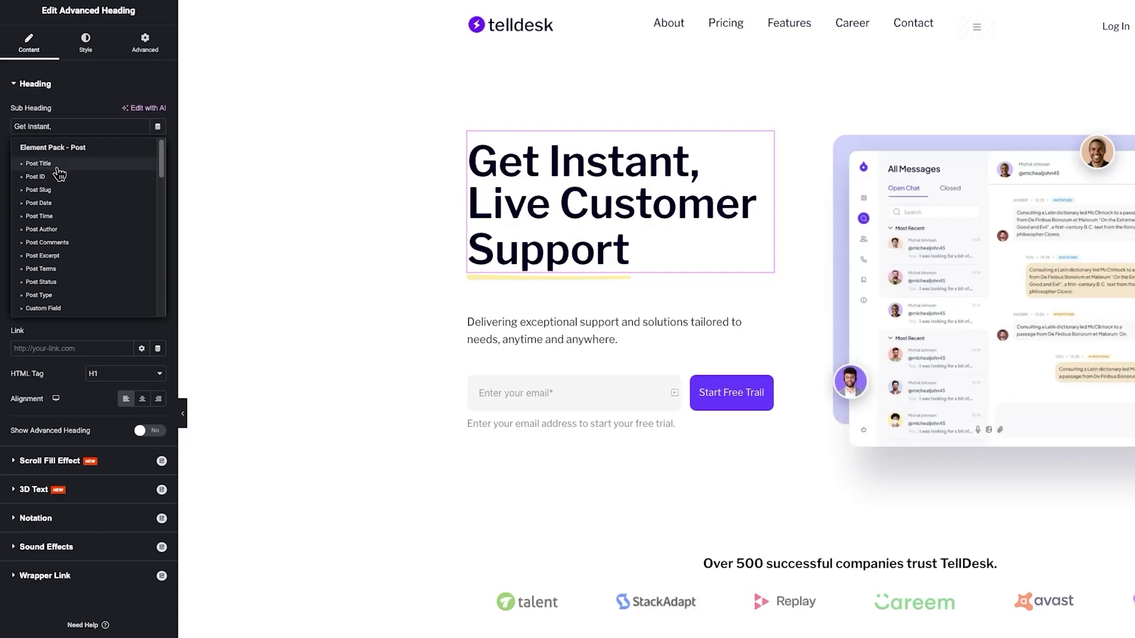
pyautogui.scroll(-2, 64, 244)
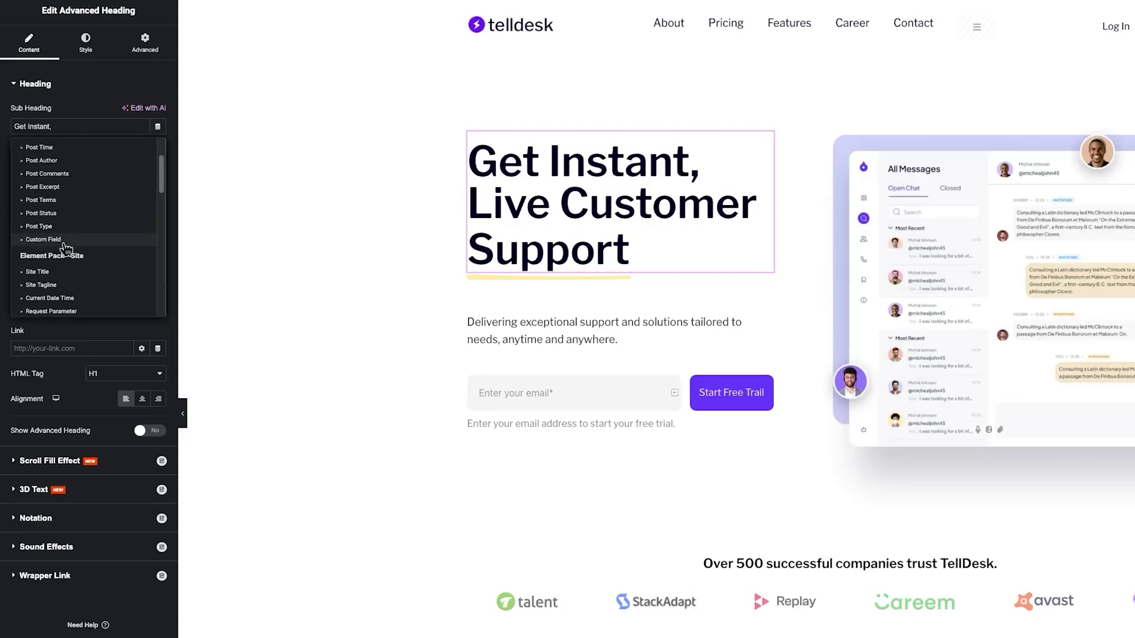
pyautogui.scroll(-3, 63, 245)
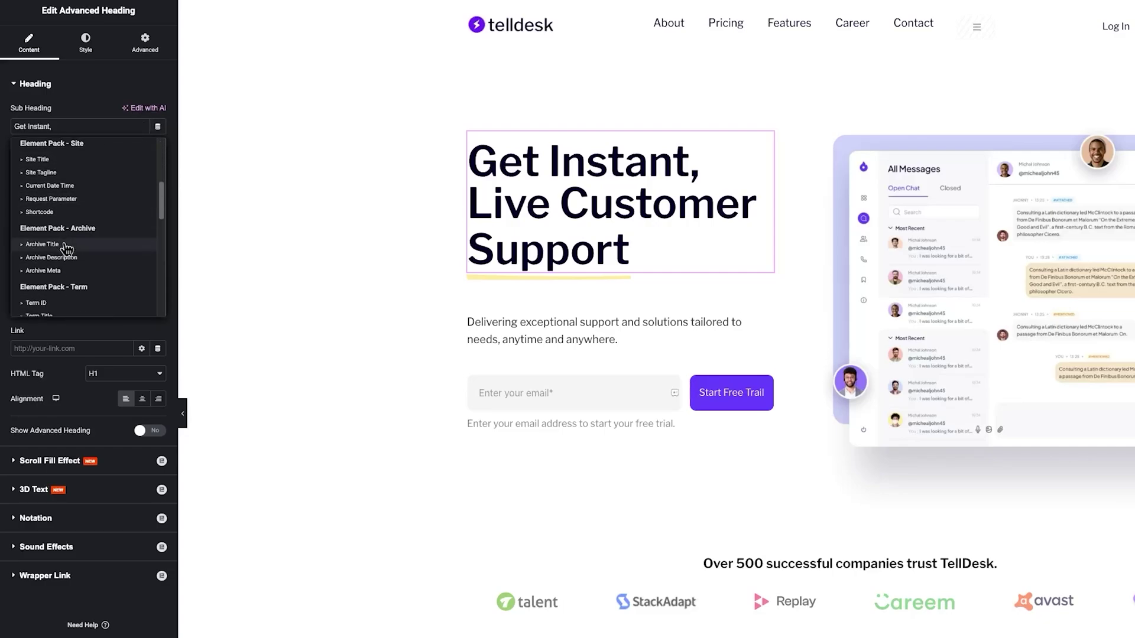
pyautogui.scroll(-3, 62, 242)
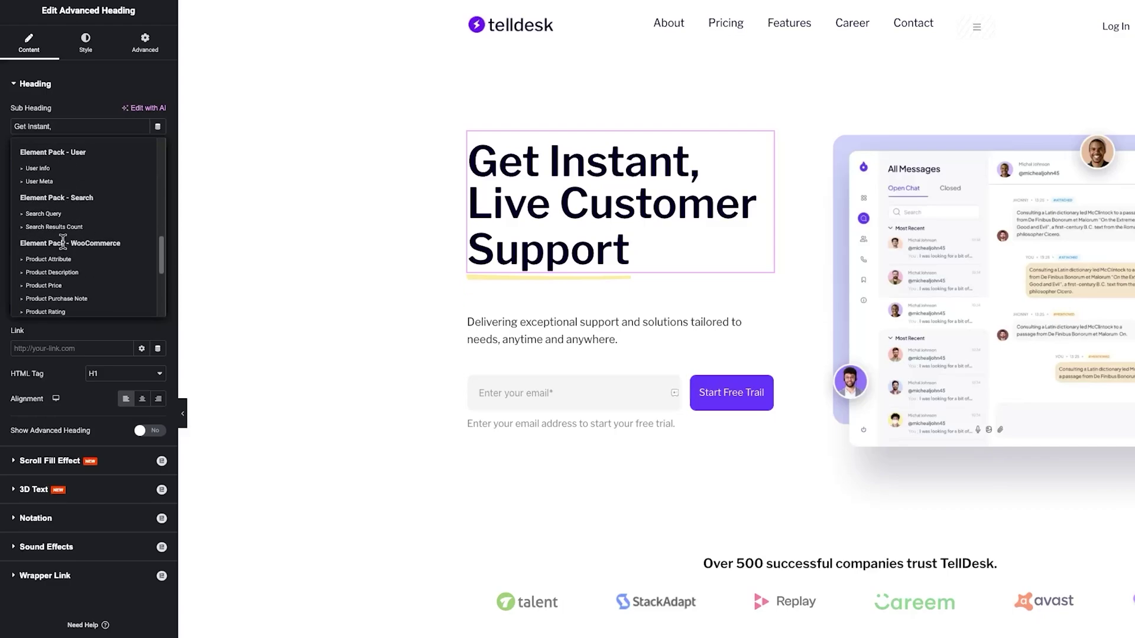
pyautogui.scroll(-4, 63, 244)
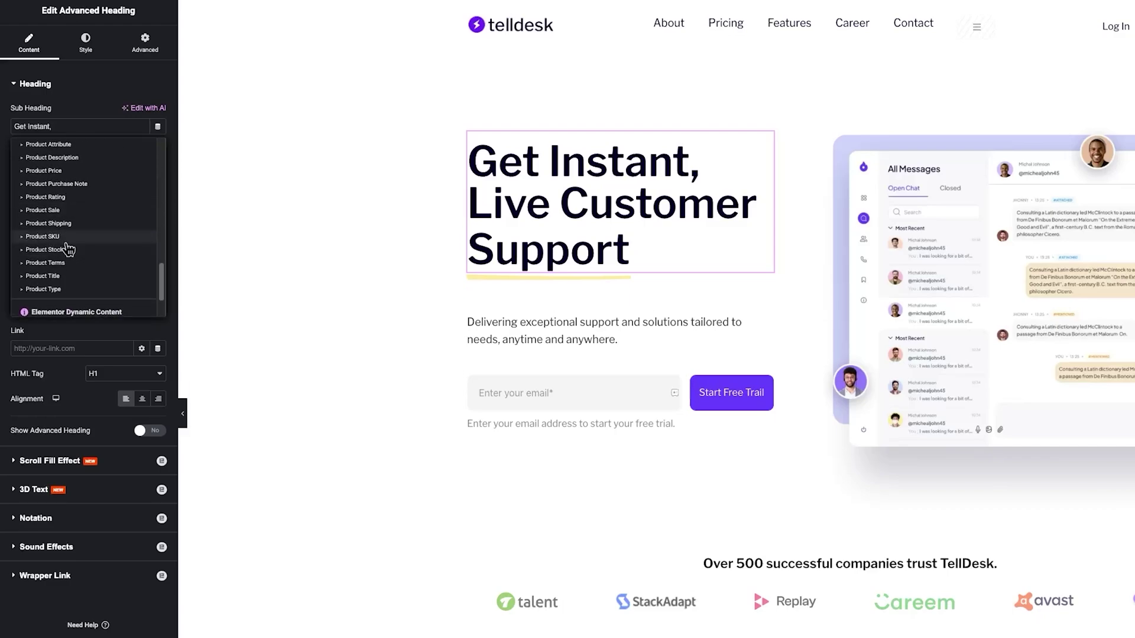
pyautogui.scroll(10, 68, 249)
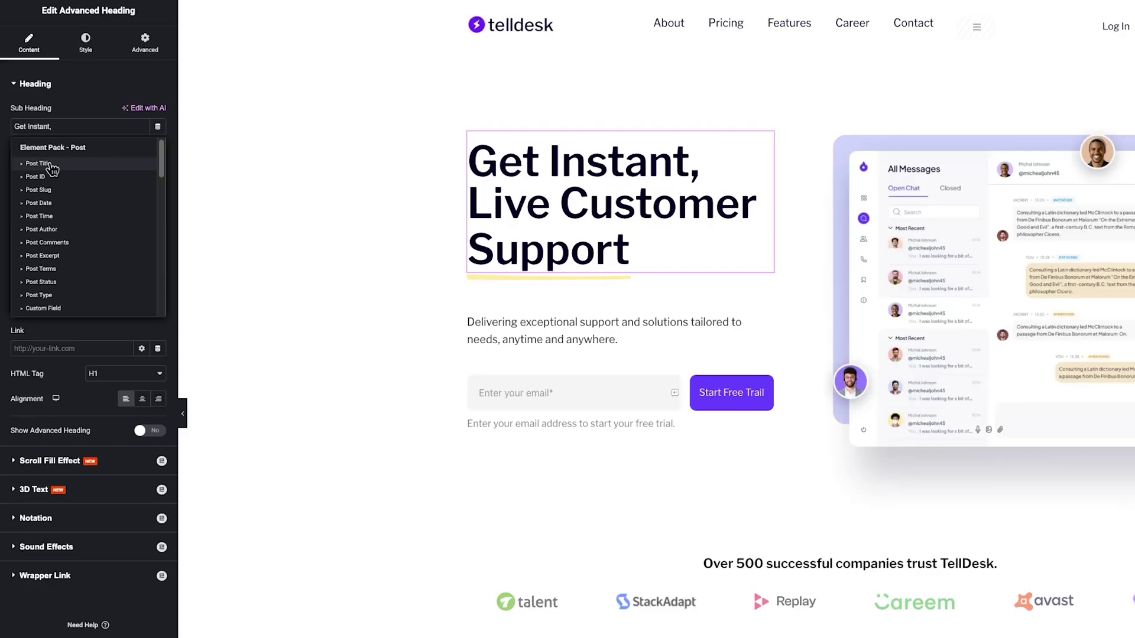
pyautogui.click(51, 166)
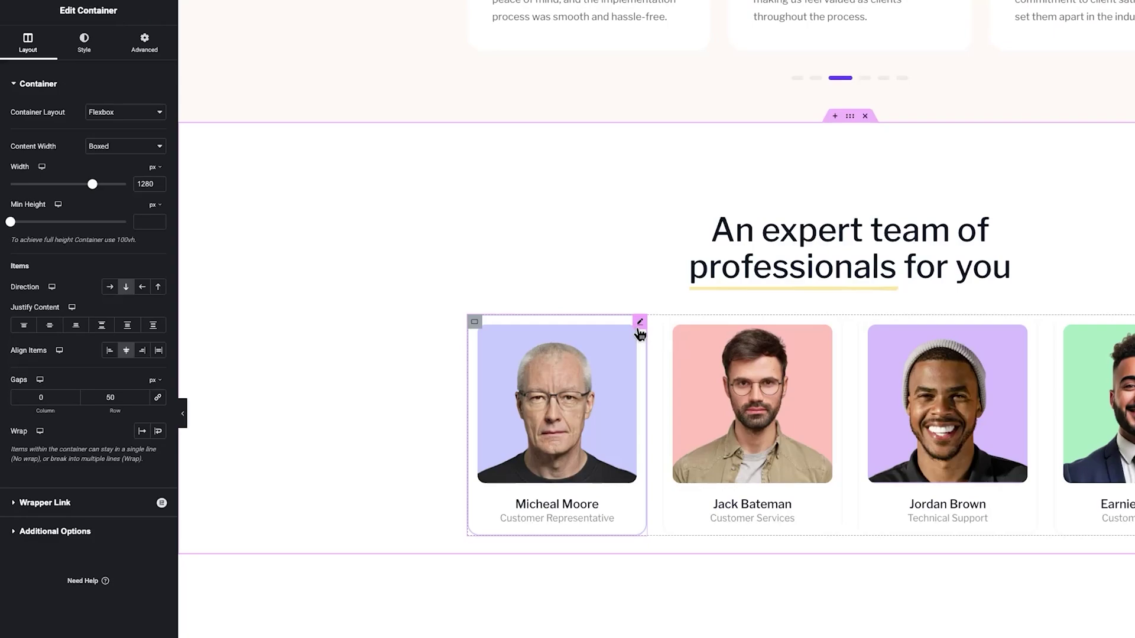
# Link the first team member's name to the Element Pack dynamic tag User Info.
pyautogui.click(639, 331)
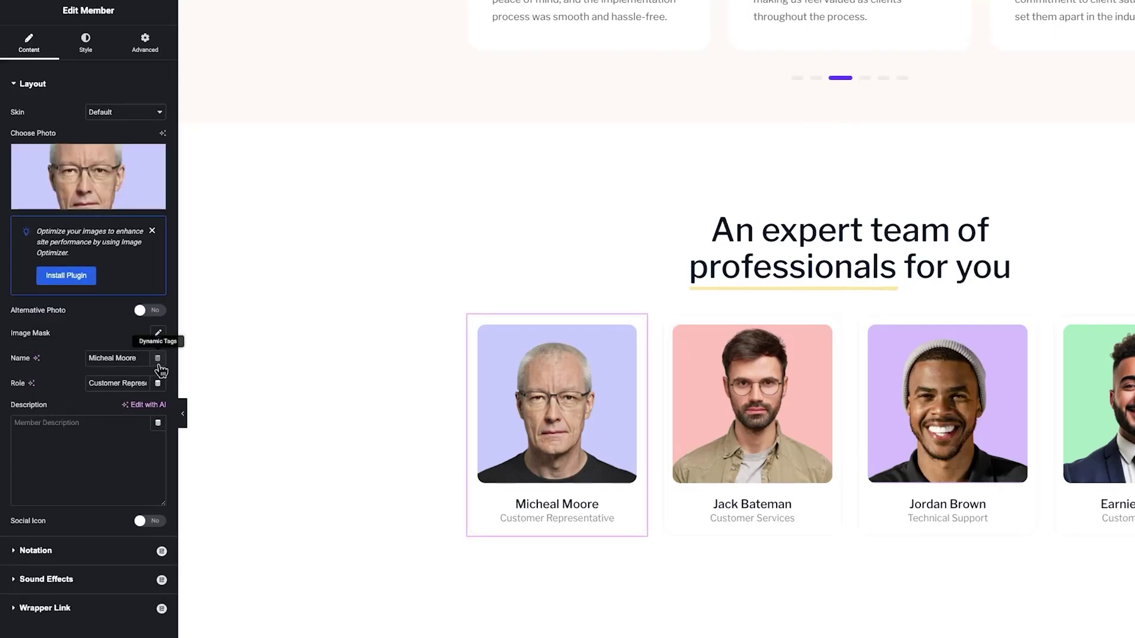
pyautogui.click(158, 359)
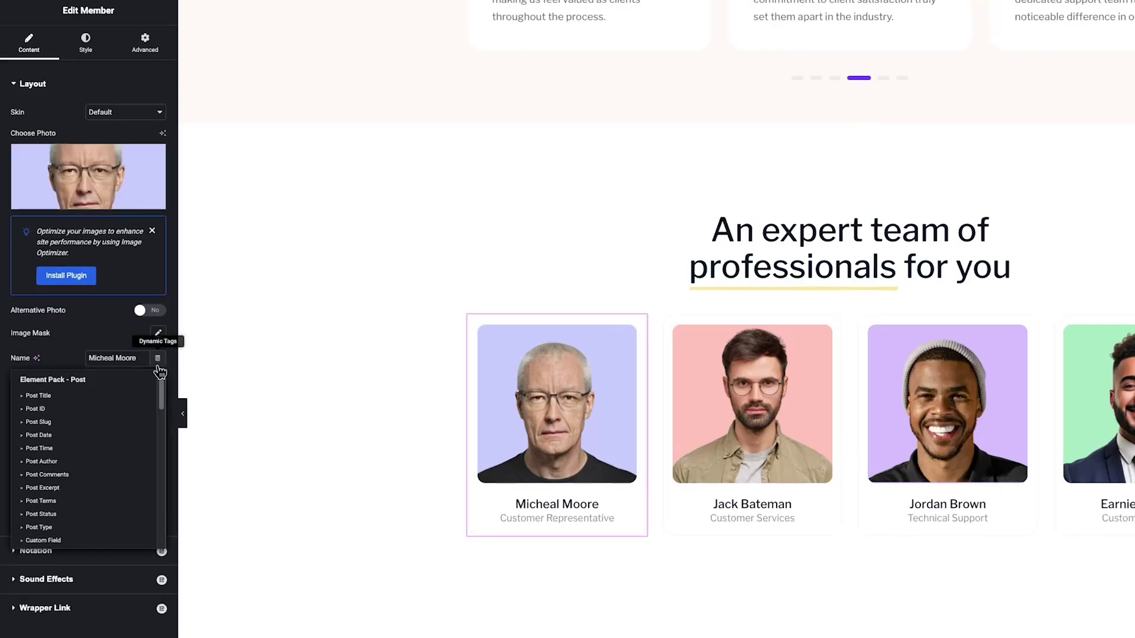
pyautogui.scroll(-8, 151, 393)
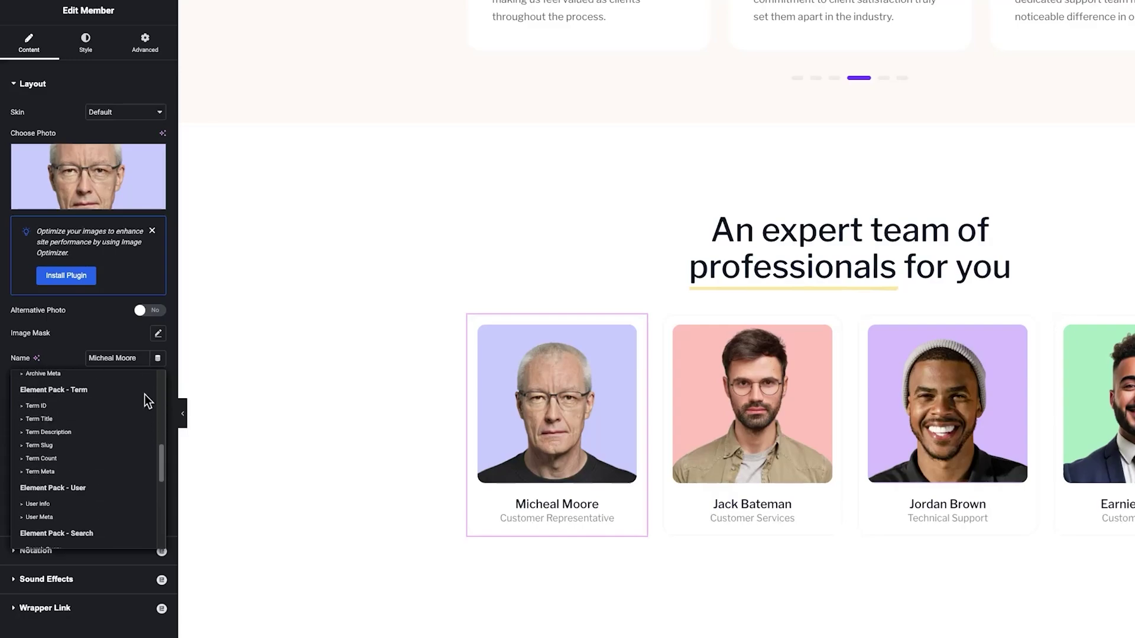
pyautogui.click(62, 506)
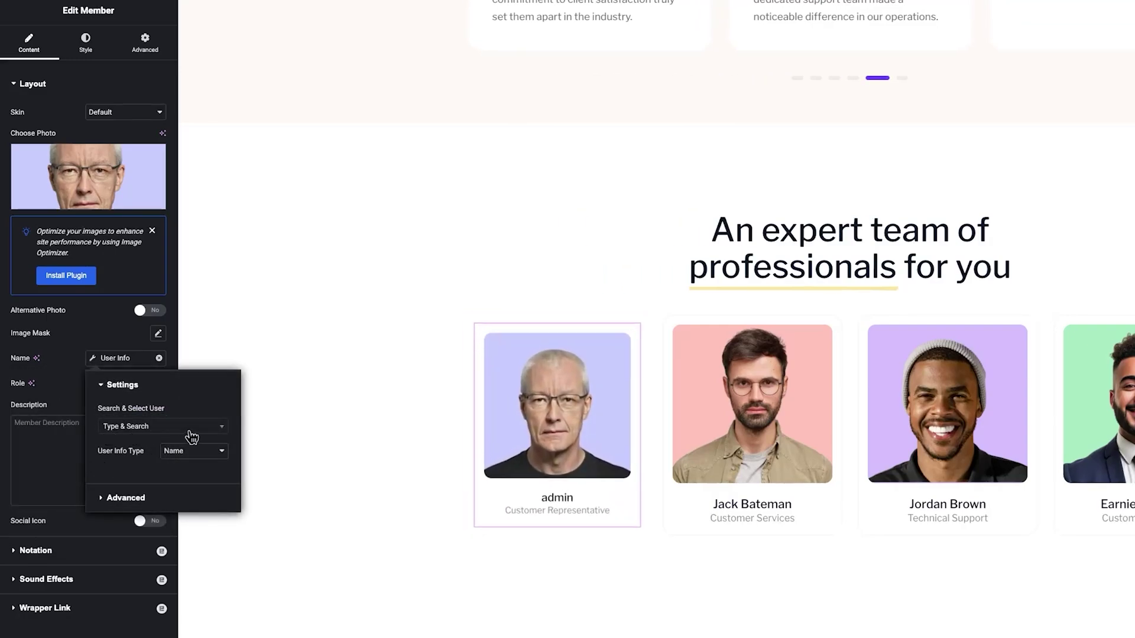
# Search for and select the site user for the User Info tag, with Name as the user info type.
pyautogui.click(189, 433)
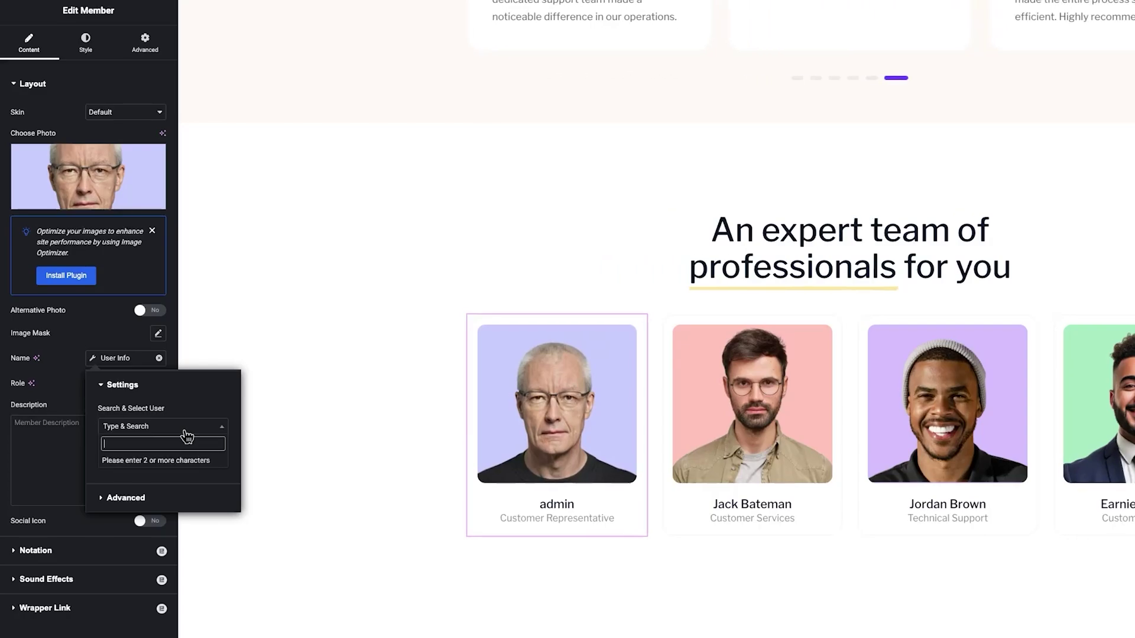
pyautogui.write('soha')
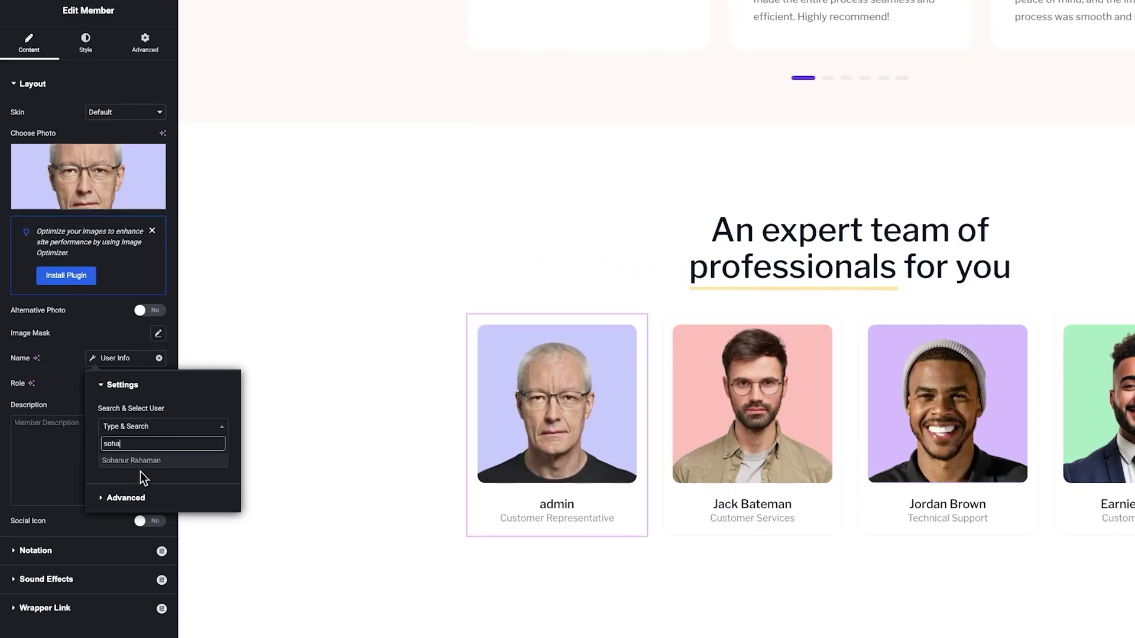
pyautogui.click(138, 461)
pyautogui.click(187, 449)
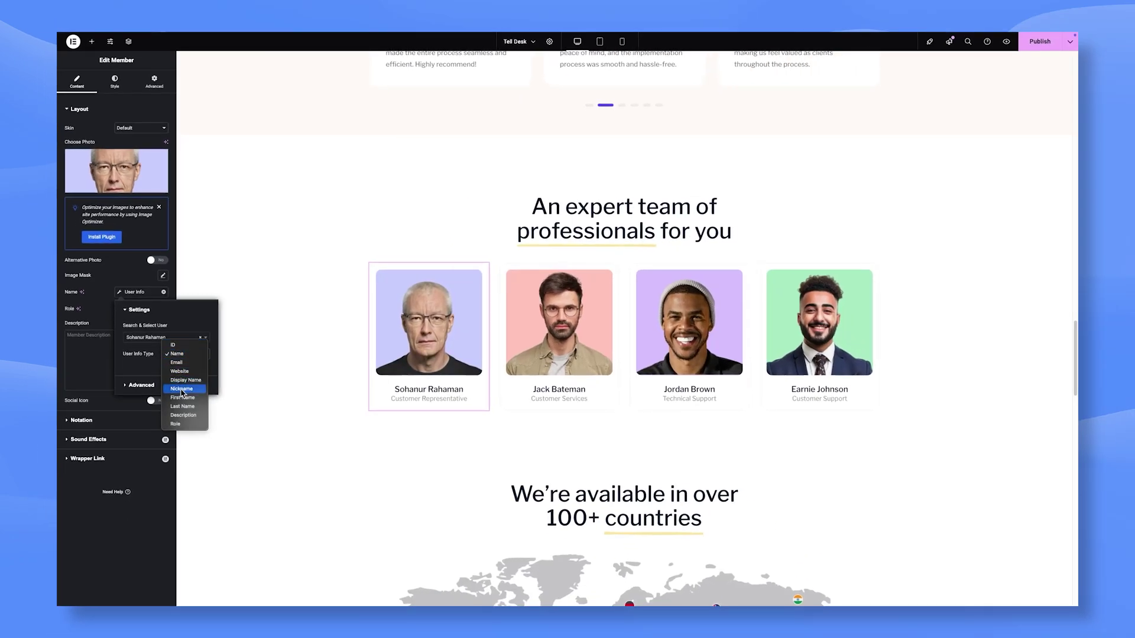
pyautogui.click(180, 354)
pyautogui.click(105, 377)
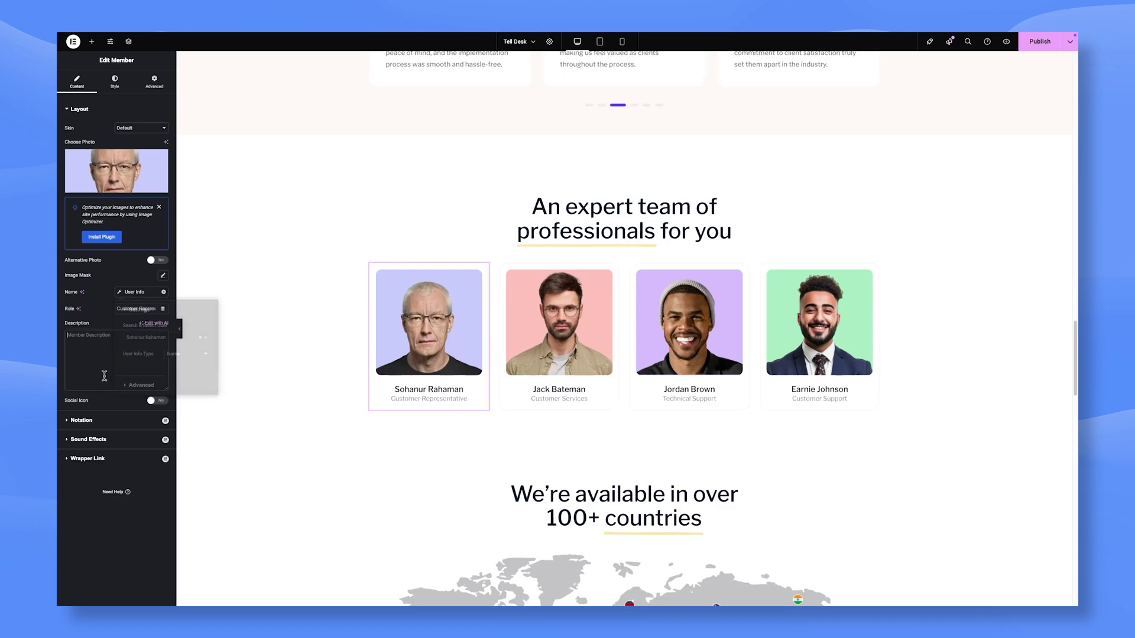
# Open the dynamic tag choices for the first team member's role.
pyautogui.click(164, 309)
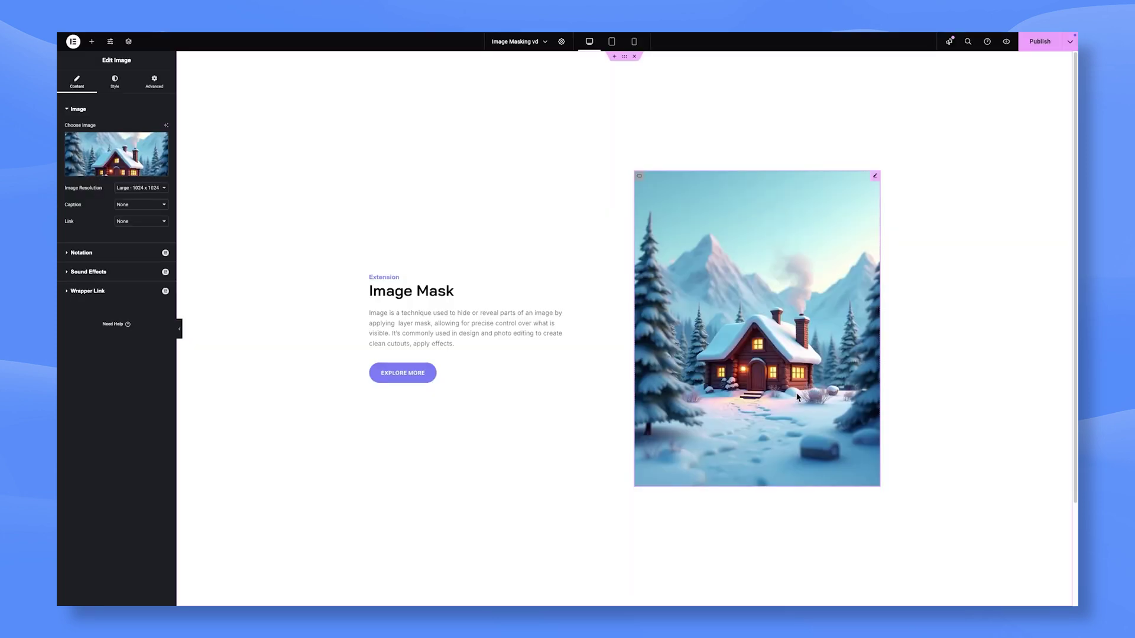
# Enable the mask in the snowy cabin image's advanced settings.
pyautogui.click(148, 83)
pyautogui.scroll(-5, 134, 476)
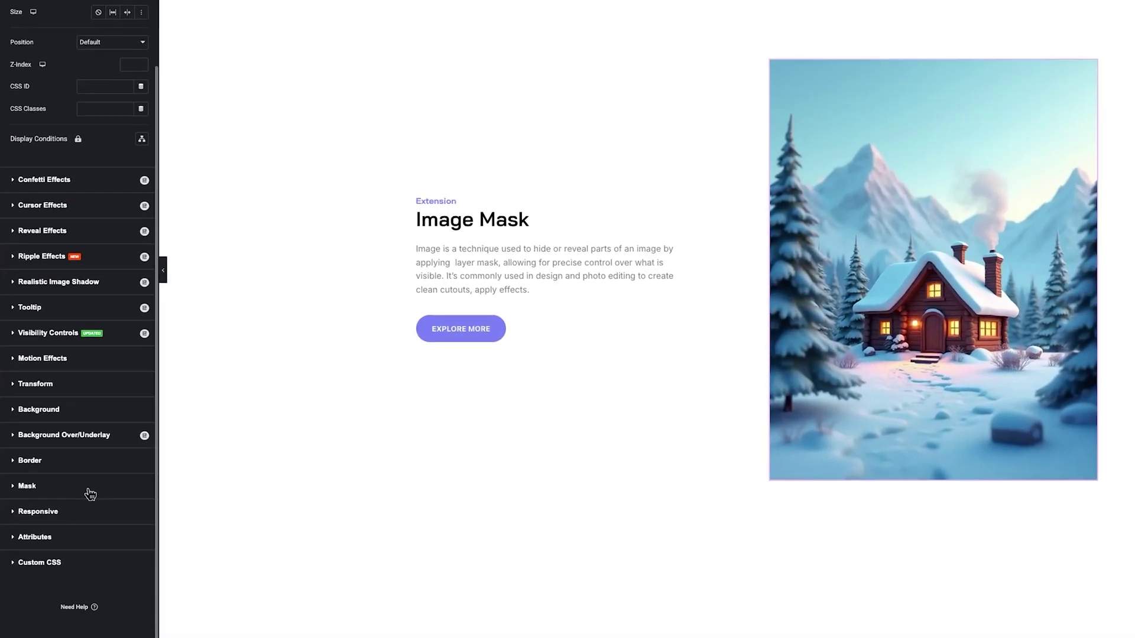
pyautogui.click(90, 489)
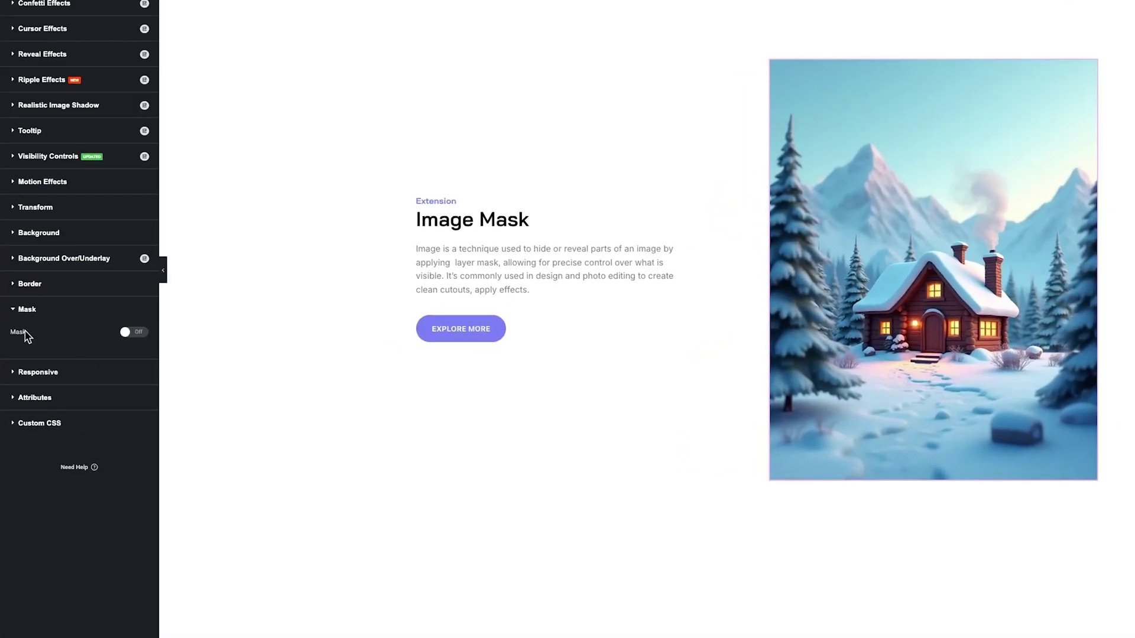
pyautogui.click(136, 333)
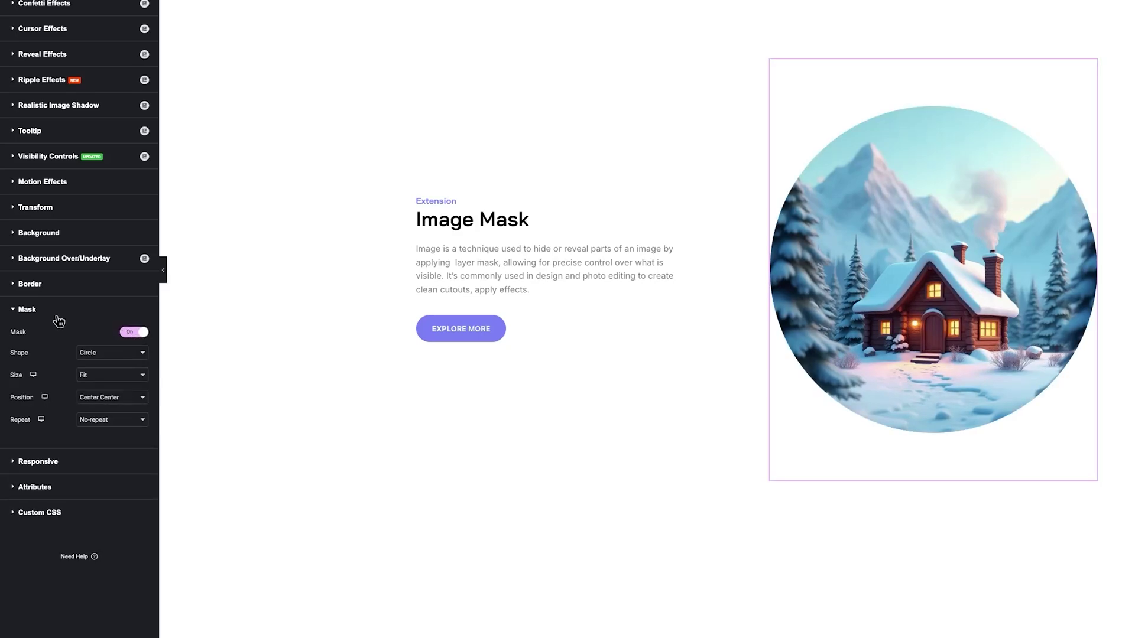
# Try the Flower, Sketch, Triangle, Blob and Hexagon mask shapes on the cabin image.
pyautogui.click(105, 363)
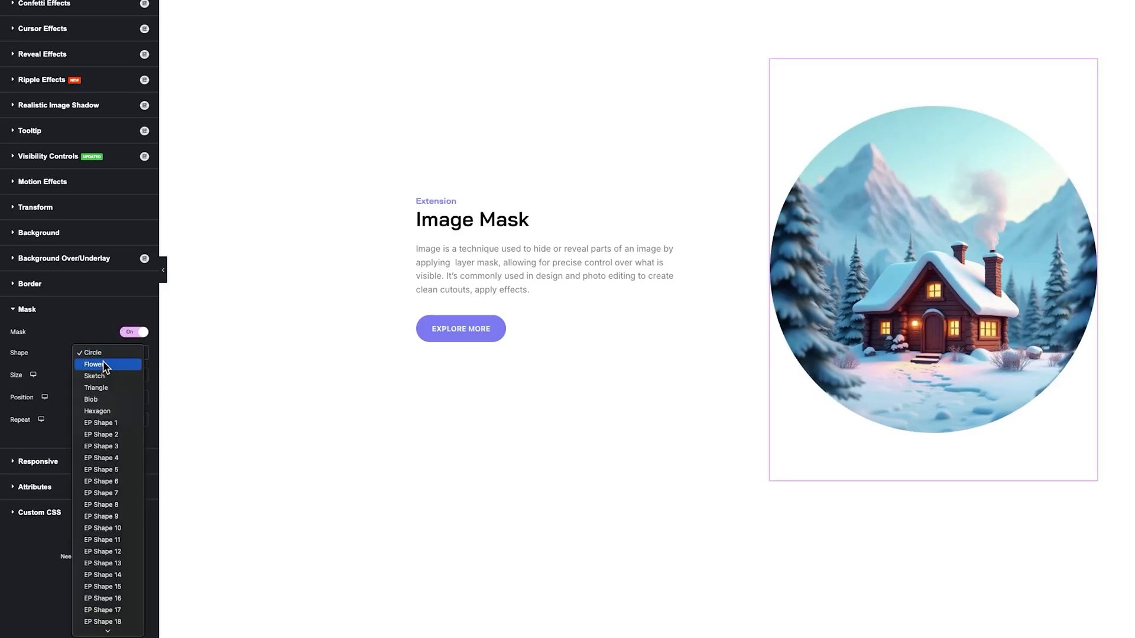
pyautogui.click(107, 364)
pyautogui.click(121, 355)
pyautogui.click(114, 364)
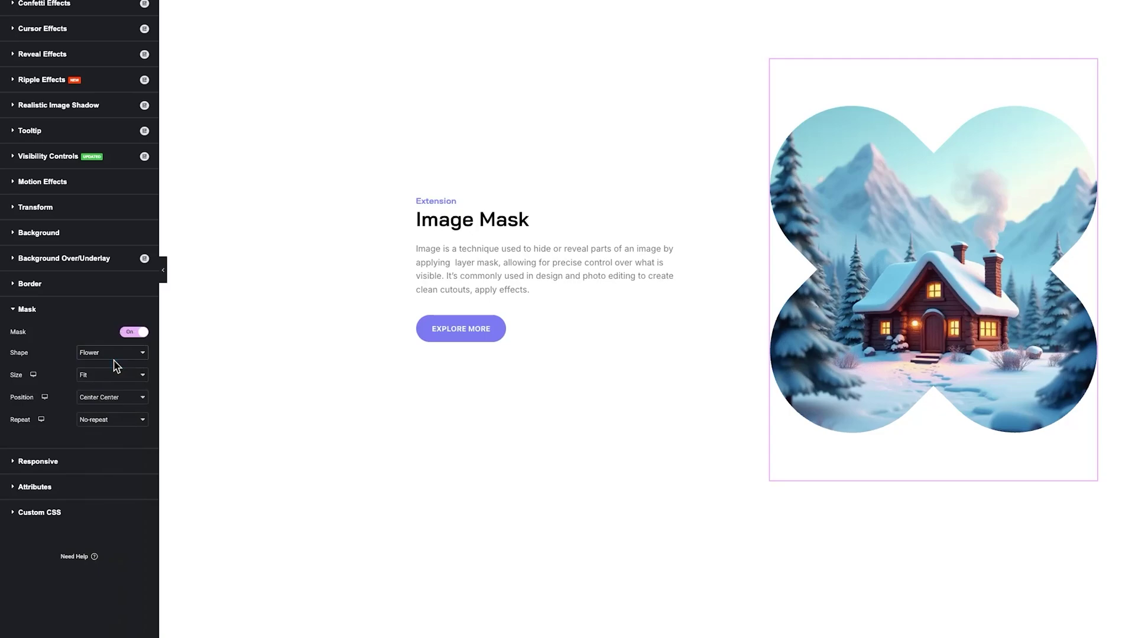
pyautogui.click(112, 357)
pyautogui.click(109, 365)
pyautogui.click(119, 357)
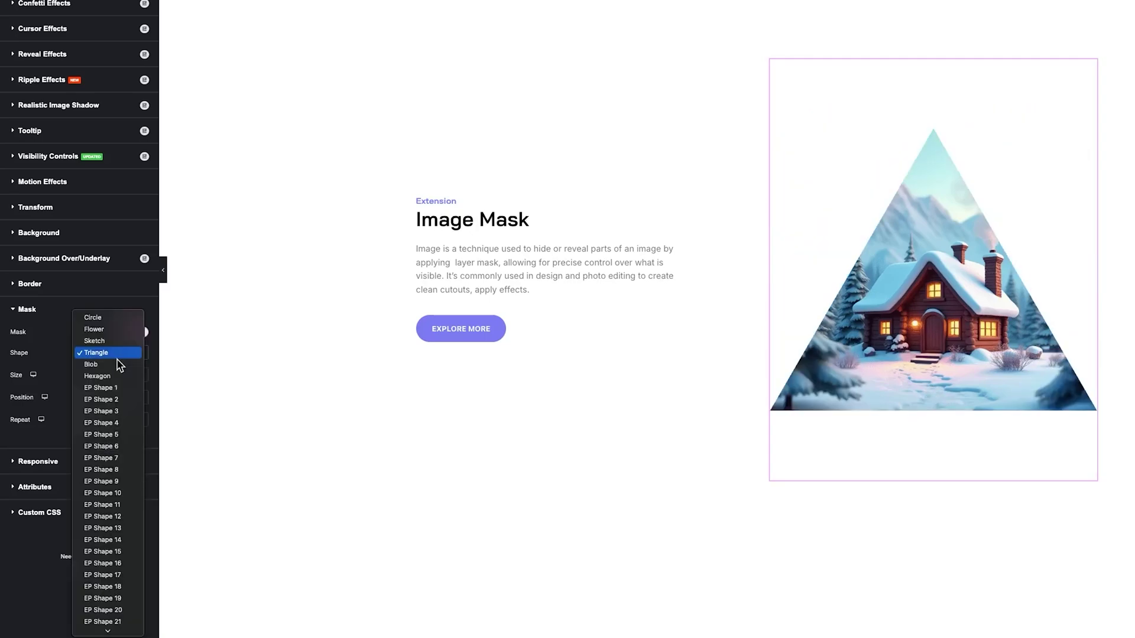
pyautogui.click(112, 365)
pyautogui.click(118, 358)
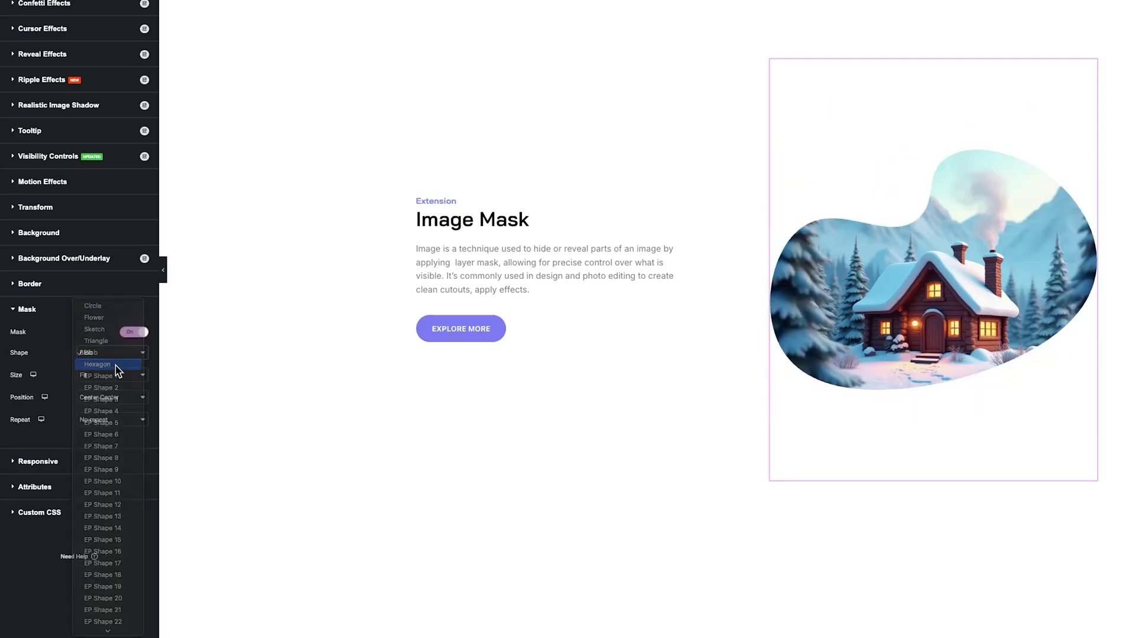
pyautogui.click(113, 364)
# Try the mask shapes EP Shape 1 through EP Shape 6 on the cabin image.
pyautogui.click(116, 361)
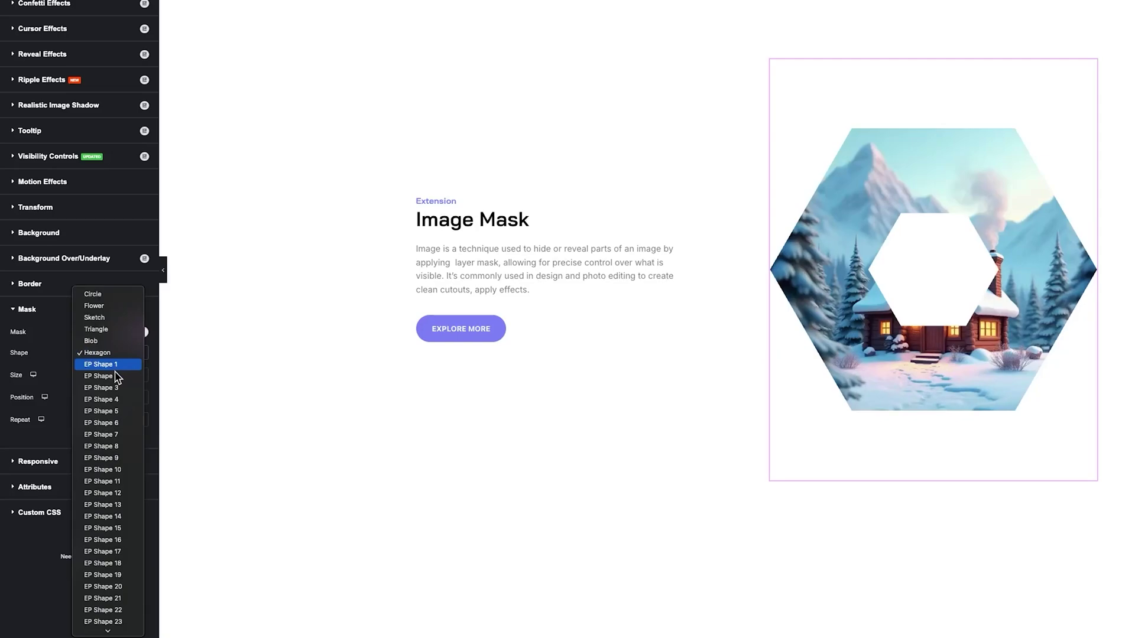
pyautogui.click(116, 365)
pyautogui.click(115, 361)
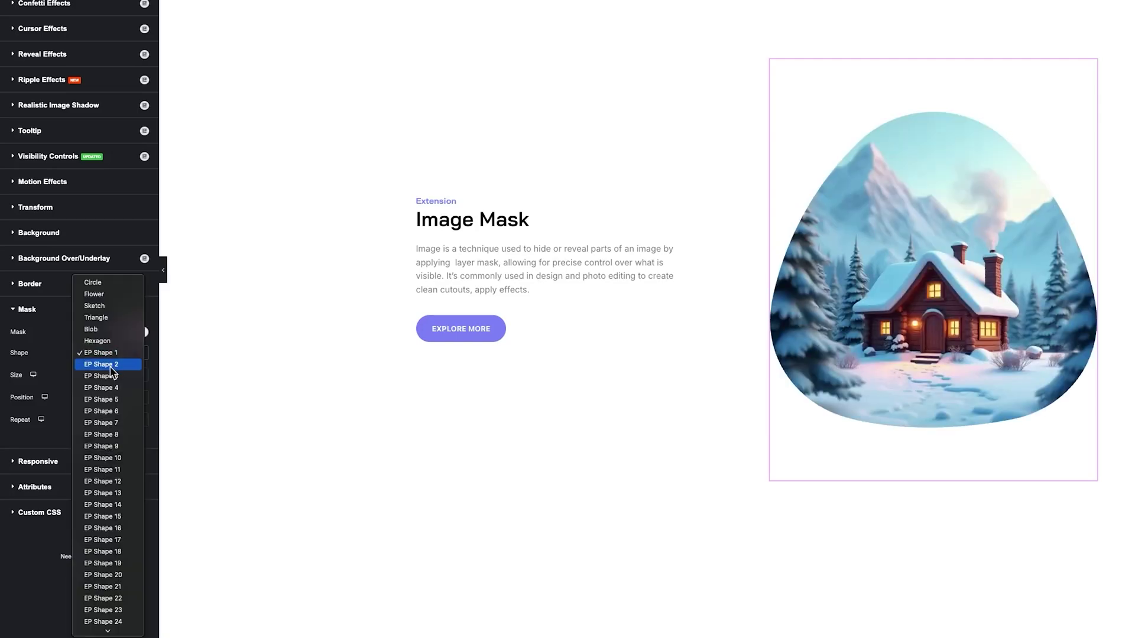
pyautogui.click(115, 365)
pyautogui.click(120, 357)
pyautogui.click(114, 362)
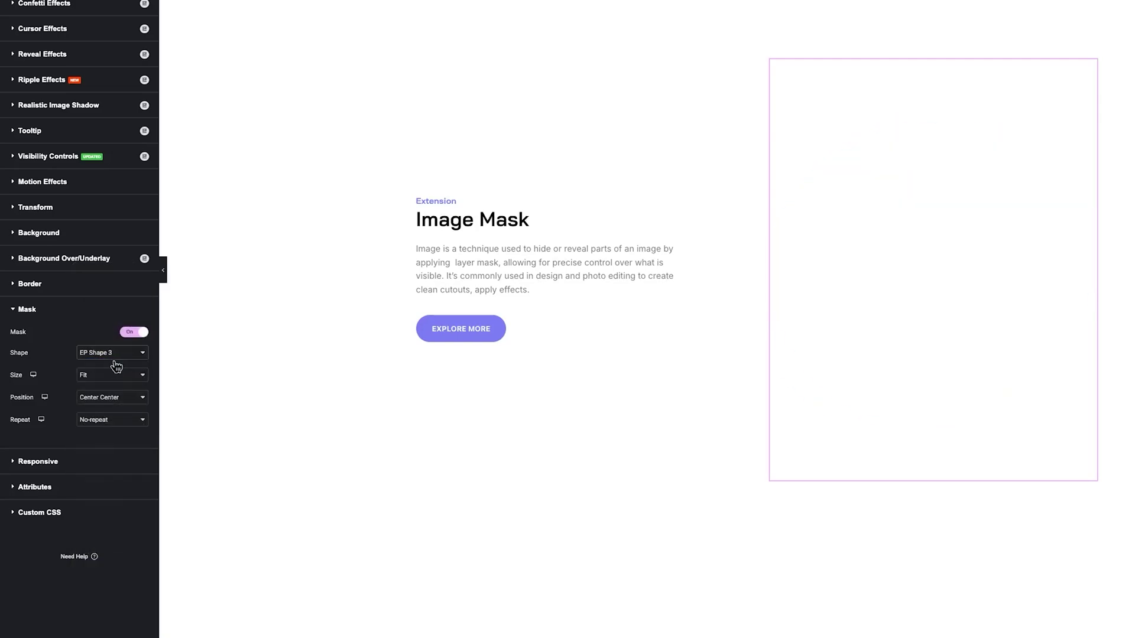
pyautogui.click(128, 358)
pyautogui.click(121, 363)
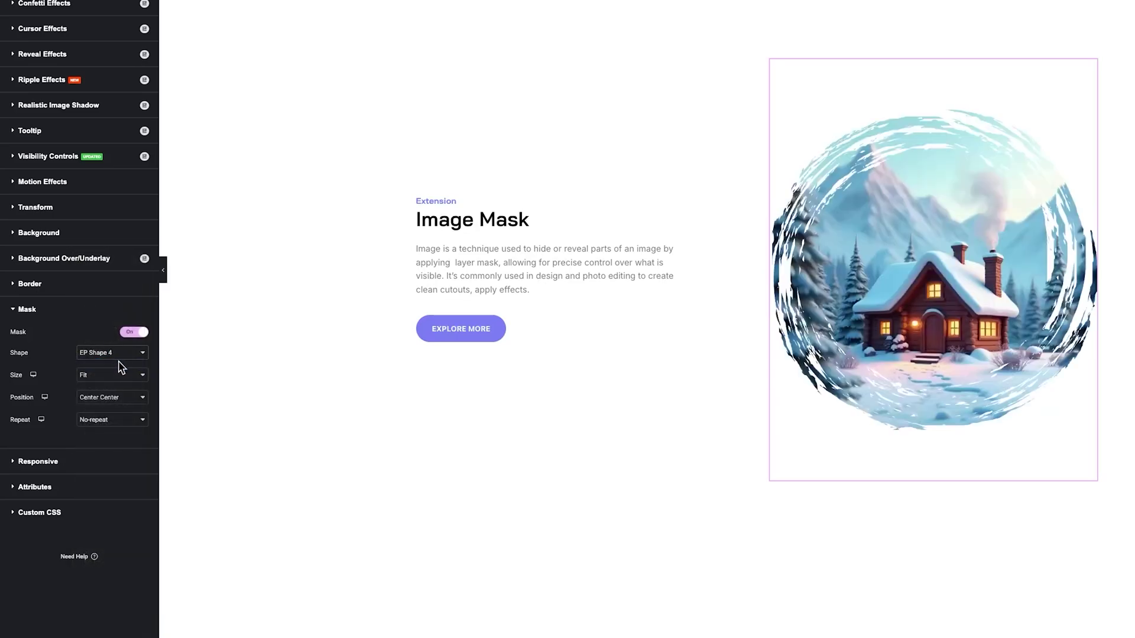
pyautogui.click(117, 362)
pyautogui.click(119, 365)
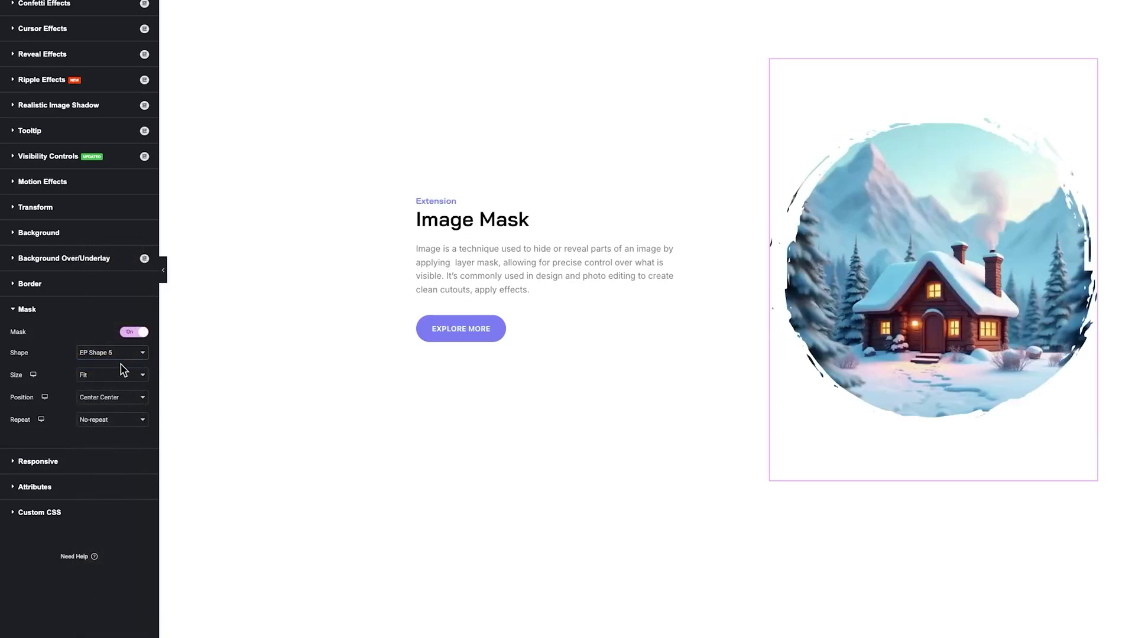
pyautogui.click(126, 363)
pyautogui.click(119, 363)
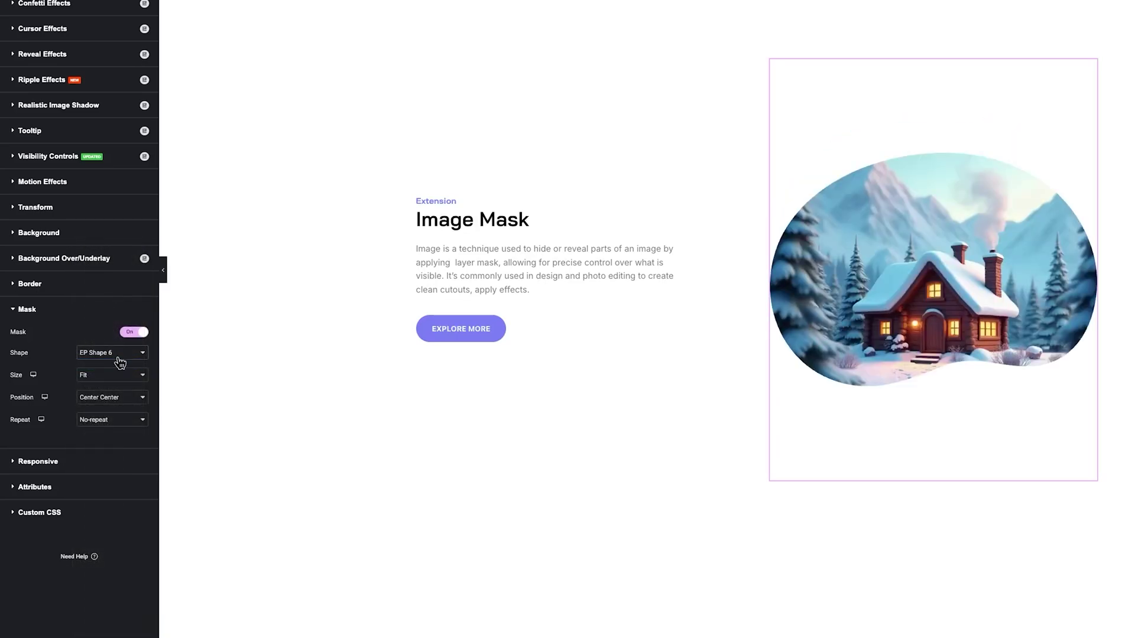
# Set the cabin image's mask shape to EP Shape 8 and look through the full list of shapes.
pyautogui.click(118, 362)
pyautogui.click(121, 376)
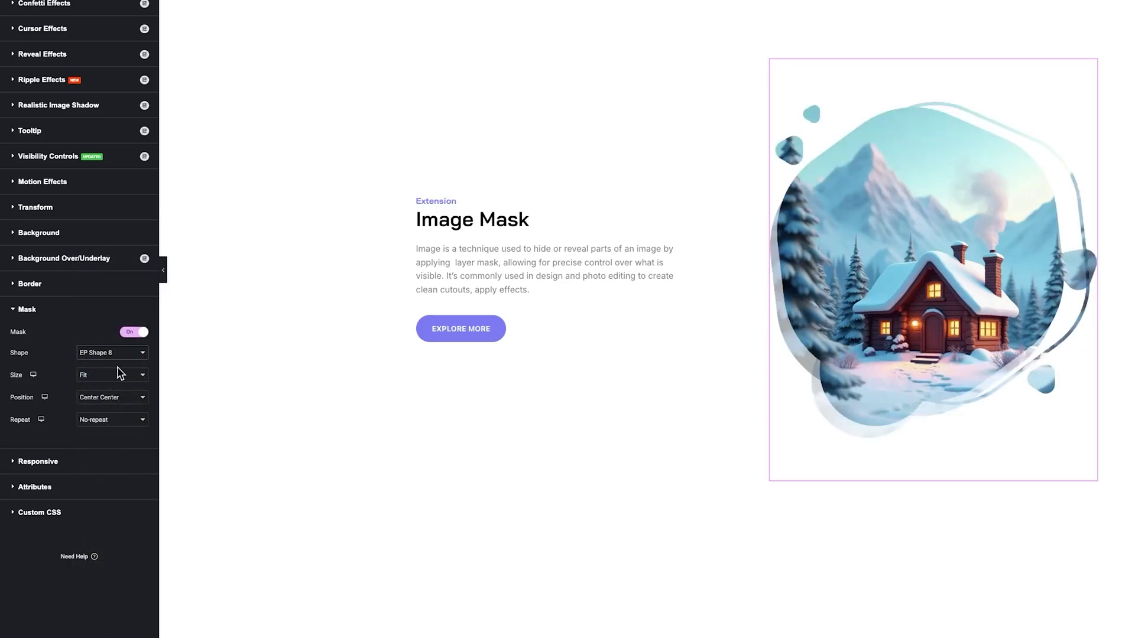
pyautogui.click(122, 364)
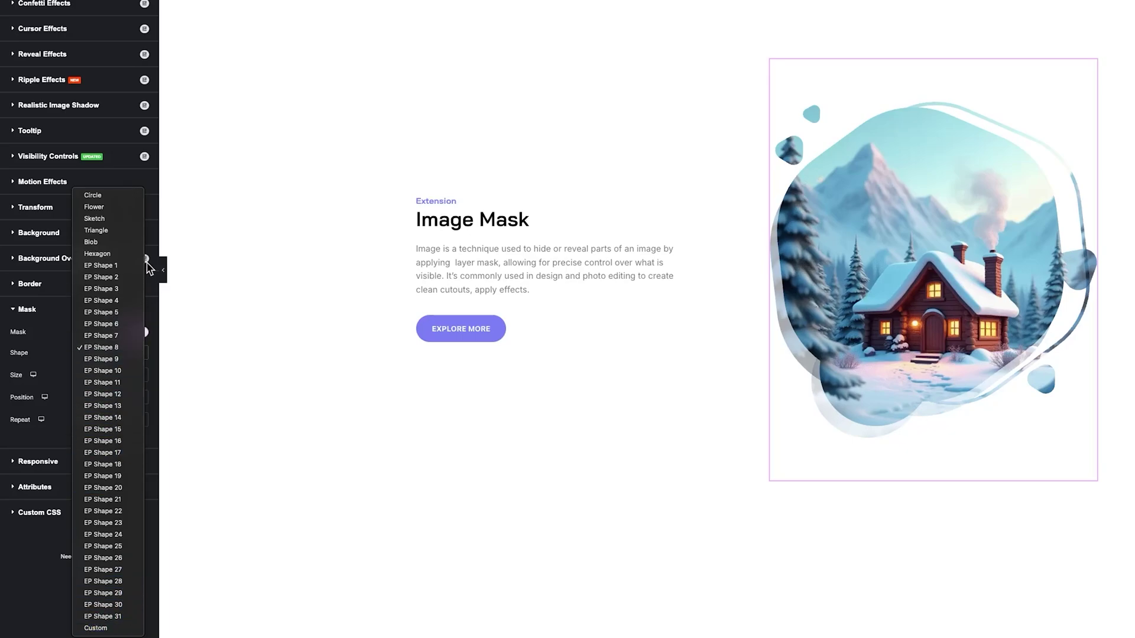
pyautogui.click(49, 371)
# Examine the size, position and repeat options of the cabin image's mask.
pyautogui.click(83, 376)
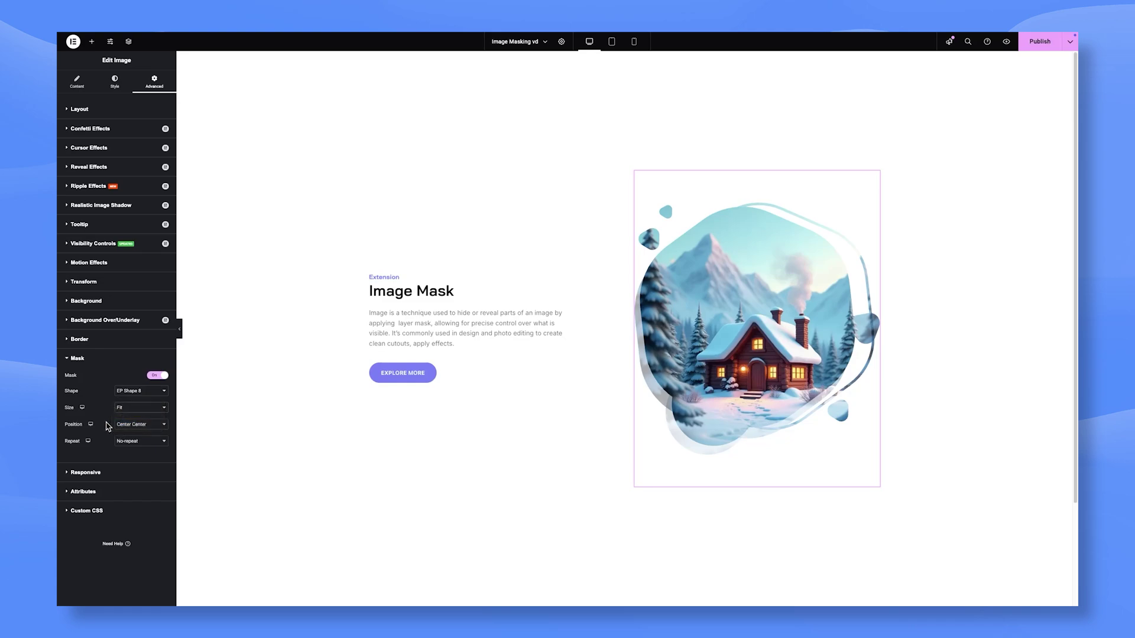
pyautogui.click(142, 424)
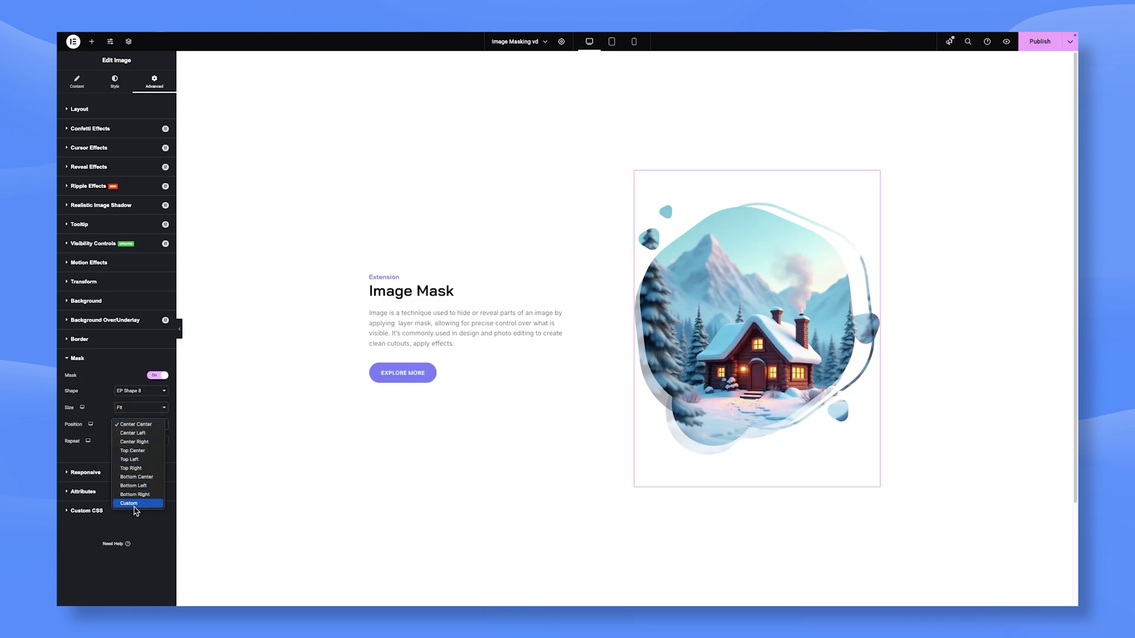
pyautogui.click(94, 433)
pyautogui.click(142, 442)
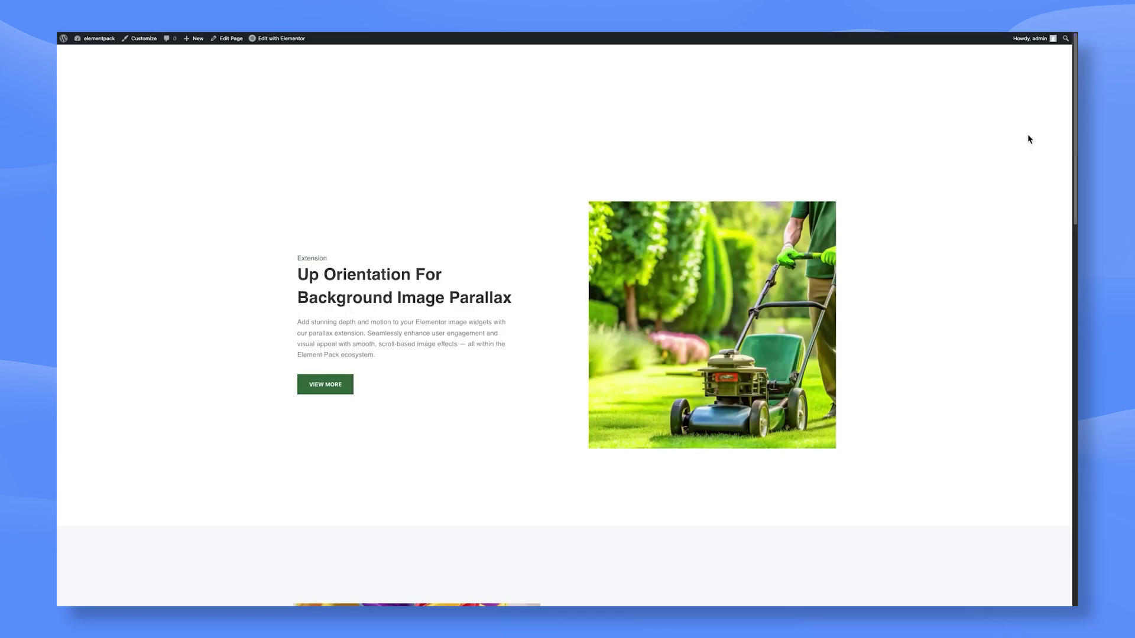
# Examine the Up, Down, Left and Right orientation examples on the Background Image Parallax demo page.
pyautogui.scroll(-2, 1029, 139)
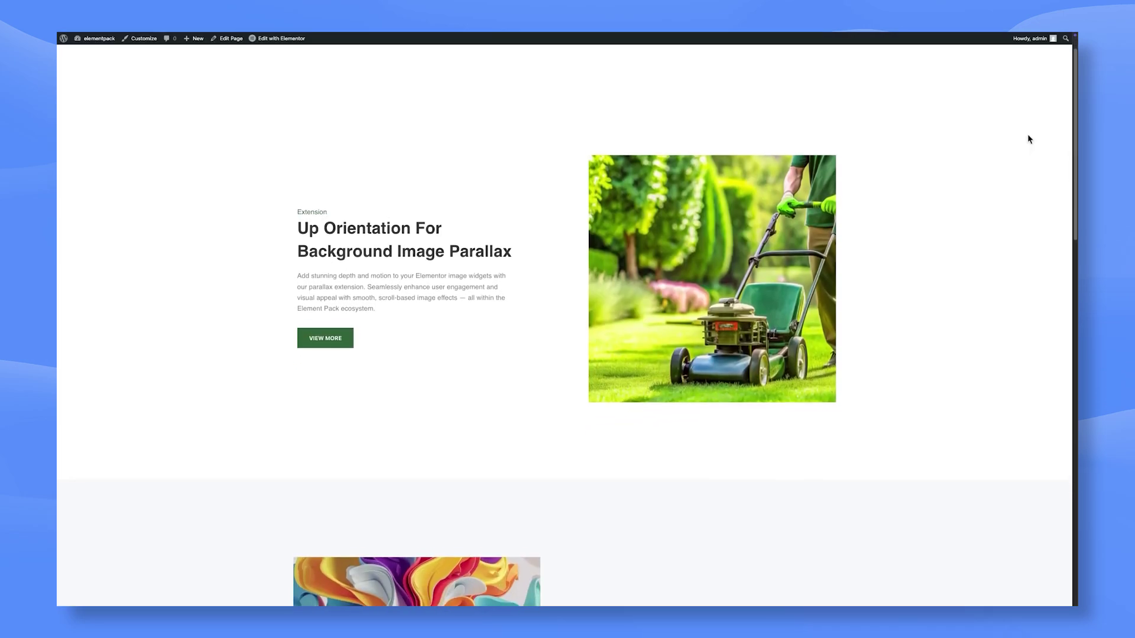
pyautogui.scroll(-5, 1029, 140)
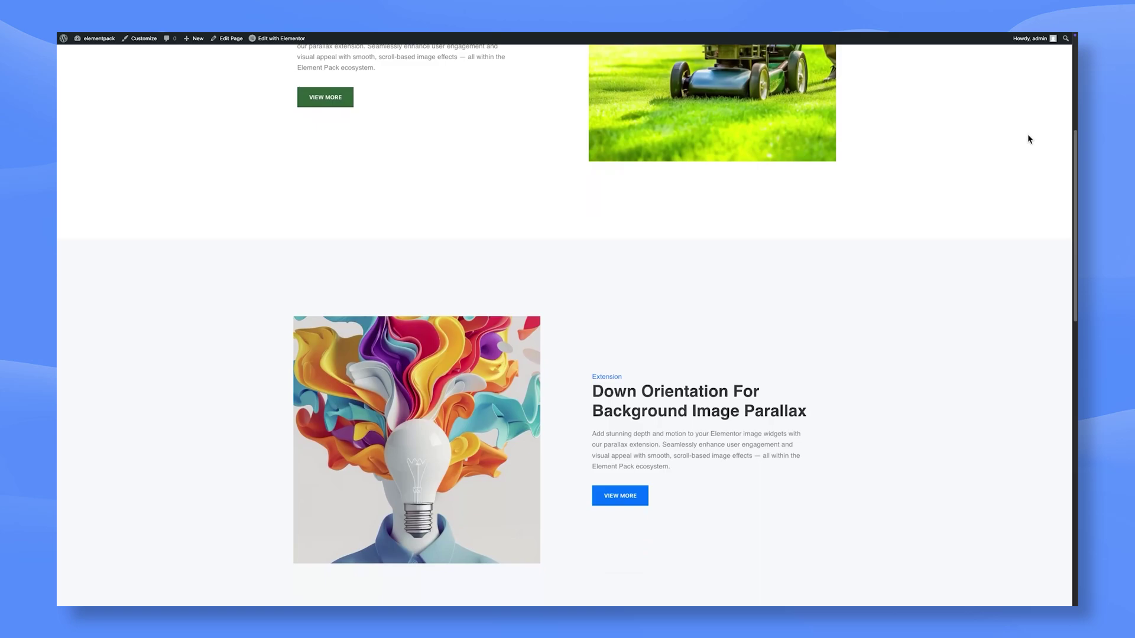
pyautogui.scroll(-7, 1029, 139)
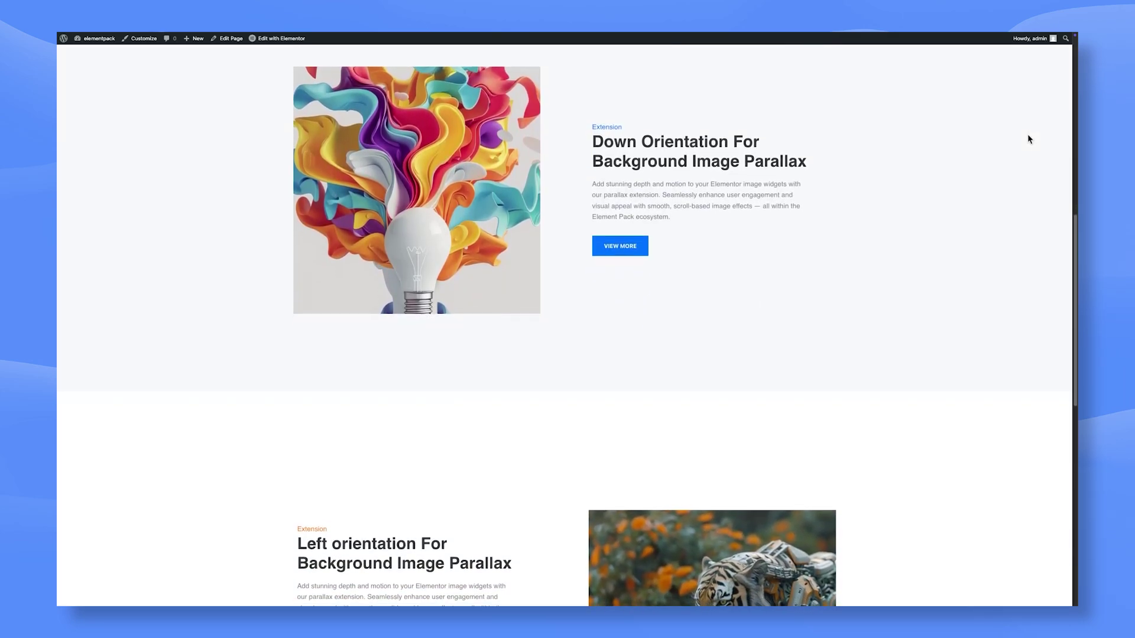
pyautogui.scroll(-5, 1029, 140)
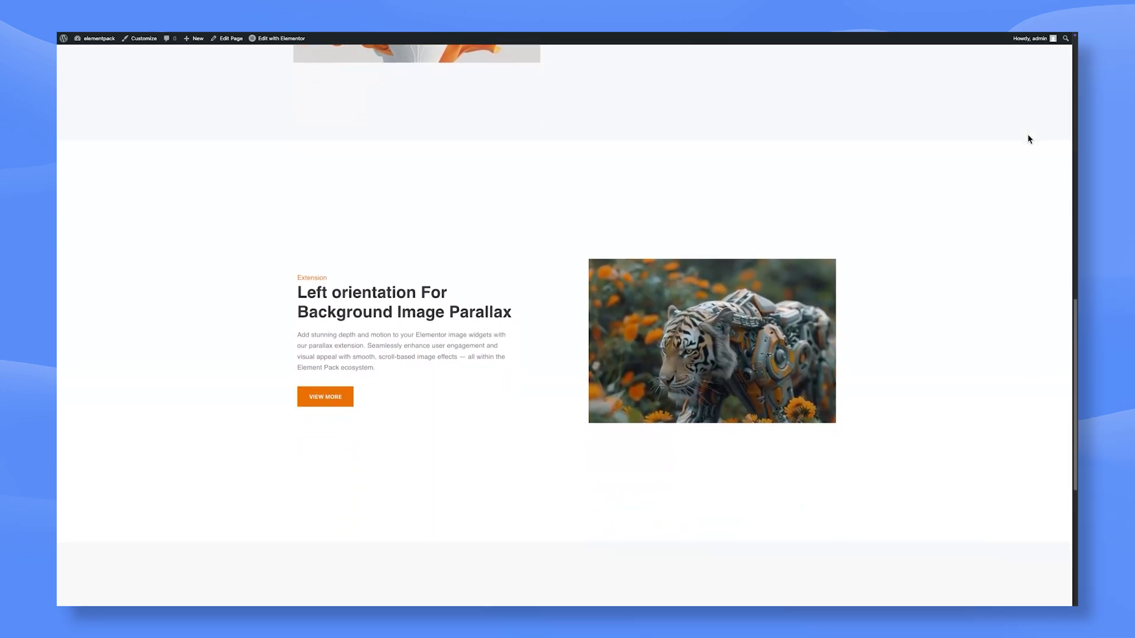
pyautogui.scroll(-7, 1029, 139)
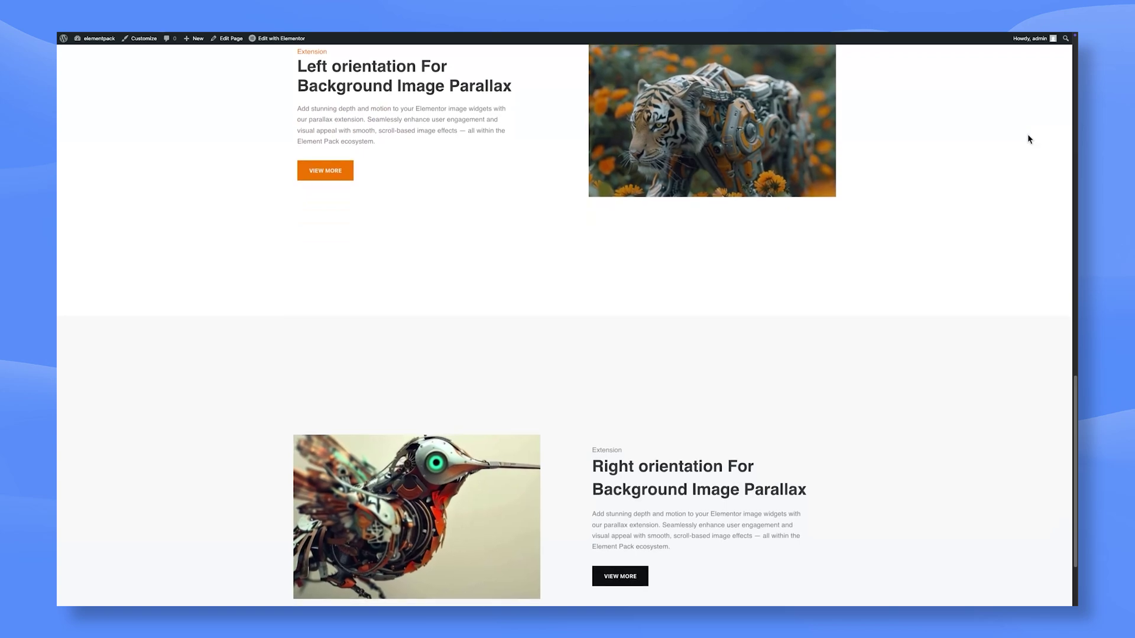
pyautogui.scroll(-2, 1029, 139)
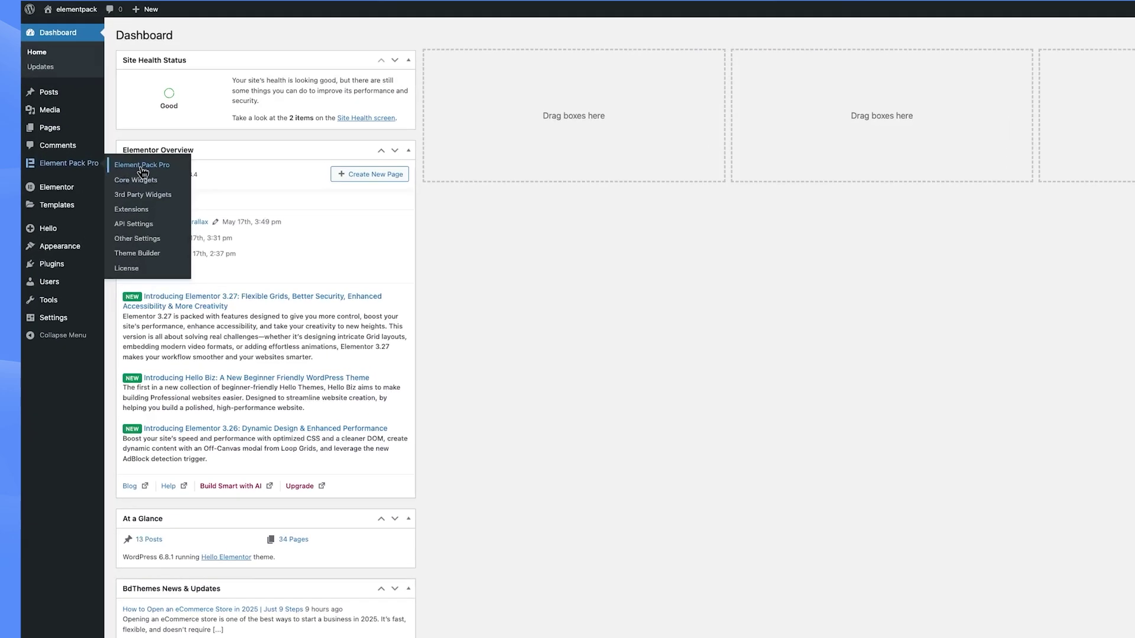
# Open the Element Pack Pro Extensions settings in the WordPress dashboard and locate the Background Image Parallax extension.
pyautogui.click(143, 158)
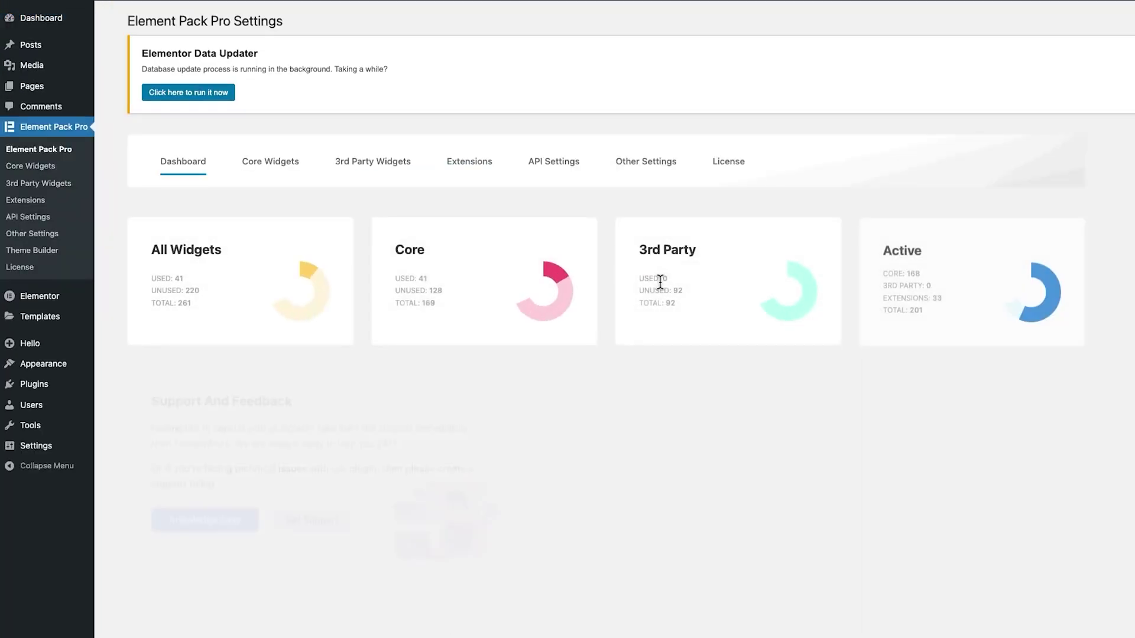
pyautogui.click(467, 166)
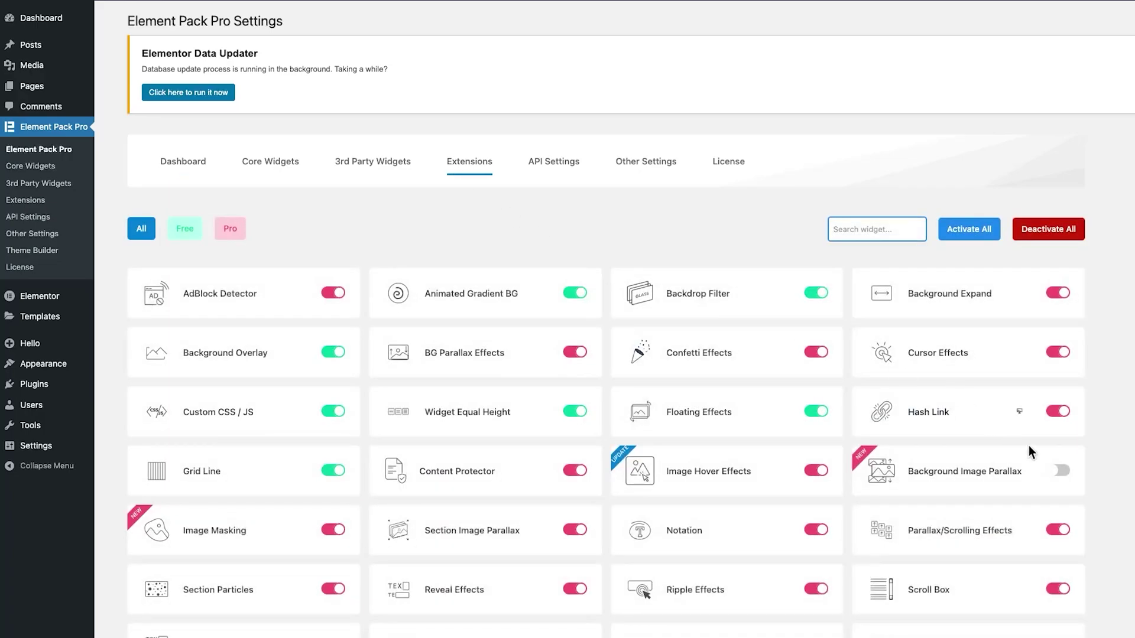
pyautogui.scroll(-5, 1062, 482)
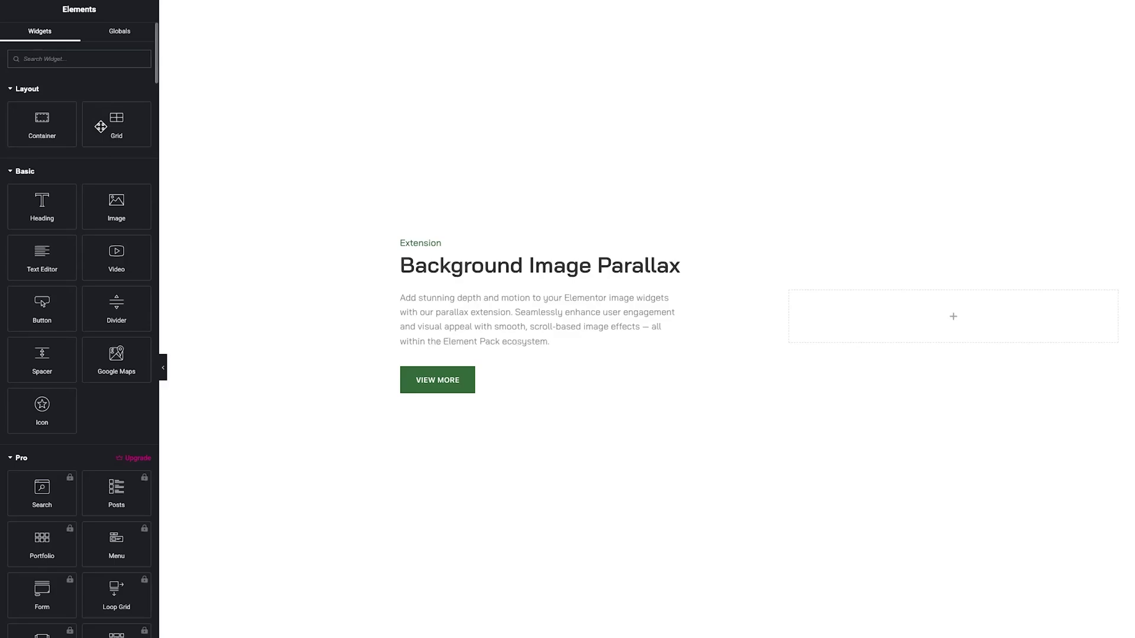
# Add an Image widget to the empty container beside the heading and enable its Background Image Parallax effects.
pyautogui.moveTo(116, 207); pyautogui.dragTo(940, 327)
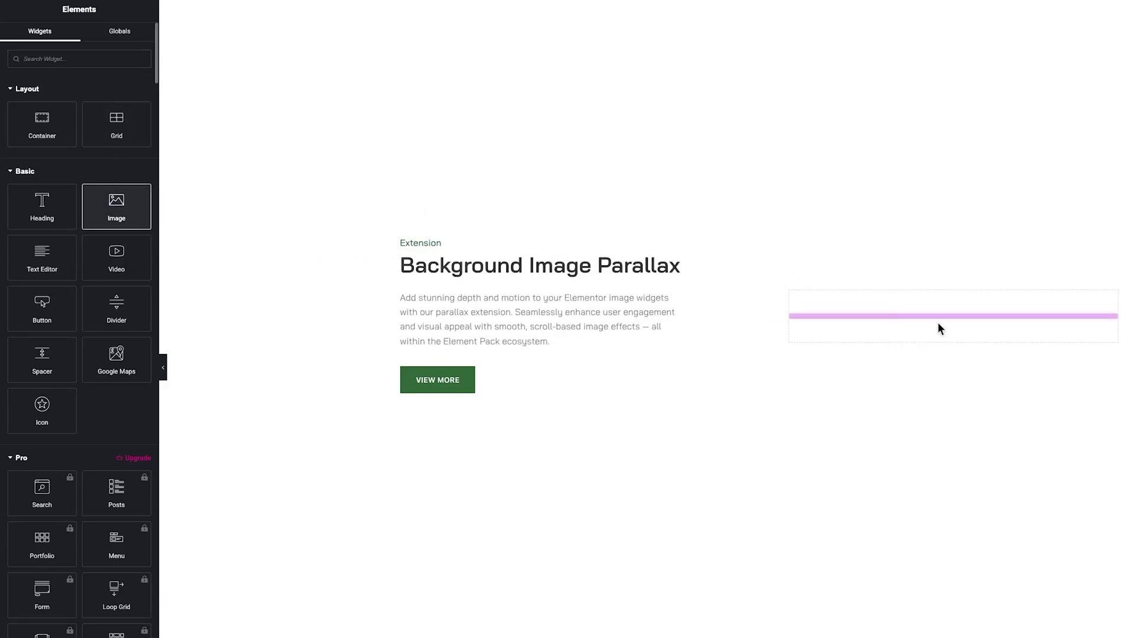
pyautogui.click(72, 41)
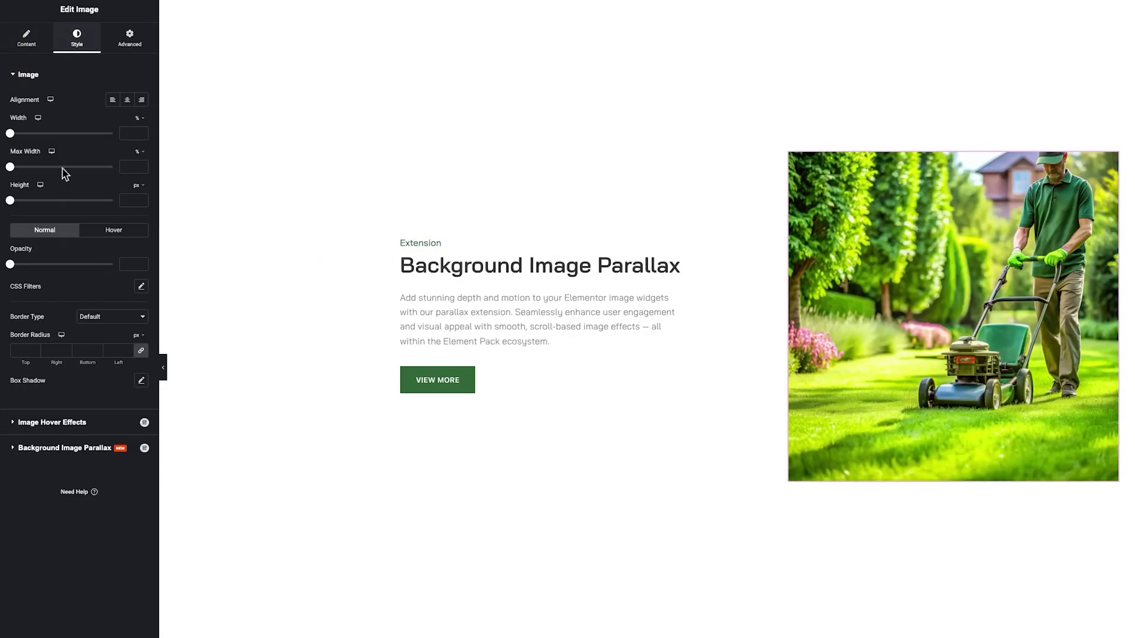
pyautogui.click(79, 446)
pyautogui.click(132, 150)
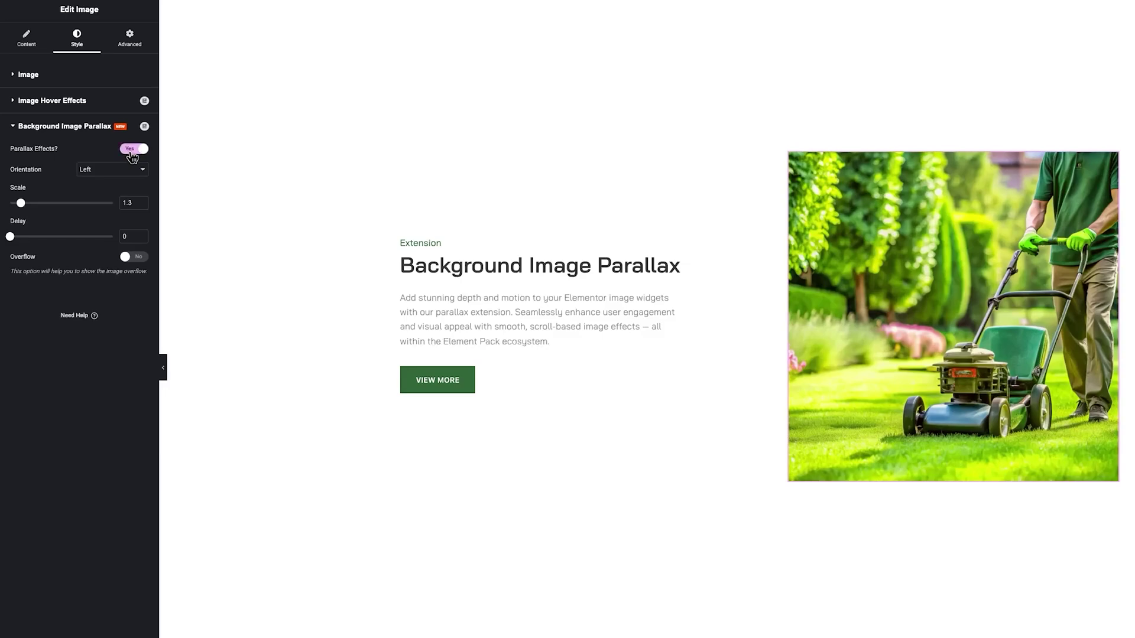
# Set the image's parallax orientation to Up, scale to 1.6 and delay to 0.4, trying the Overflow option and leaving it off.
pyautogui.click(98, 171)
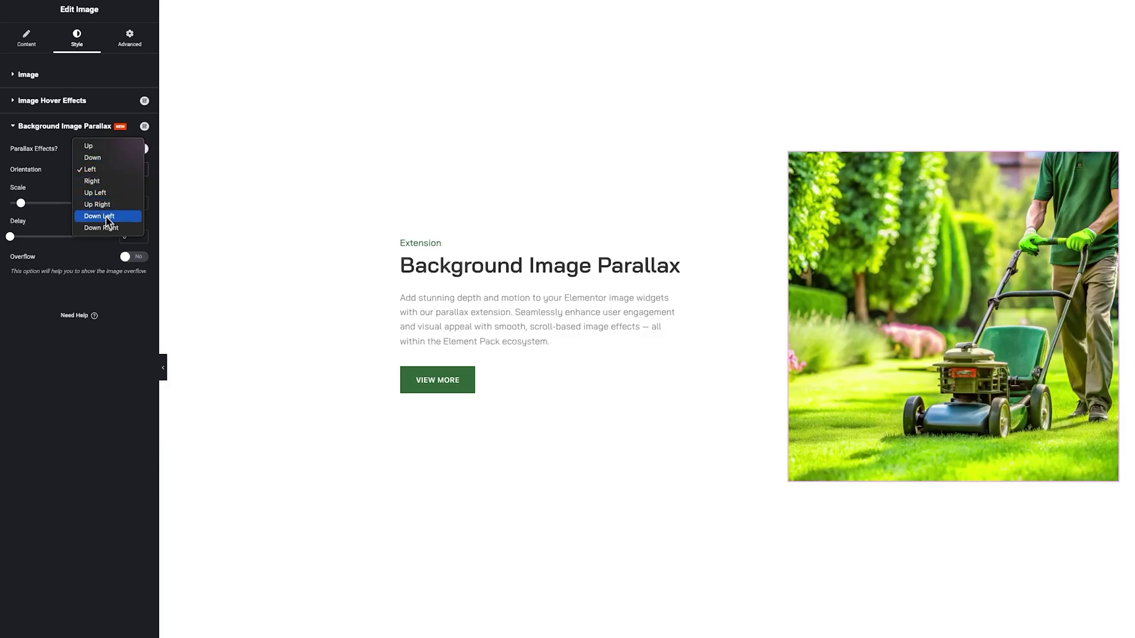
pyautogui.click(101, 147)
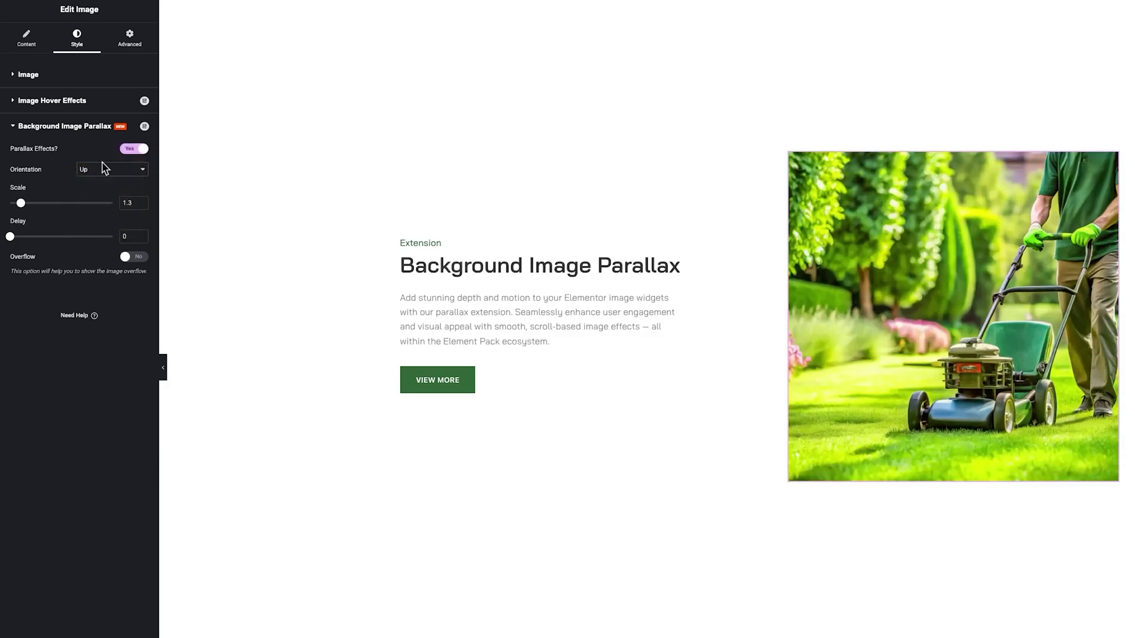
pyautogui.moveTo(22, 203); pyautogui.dragTo(38, 203)
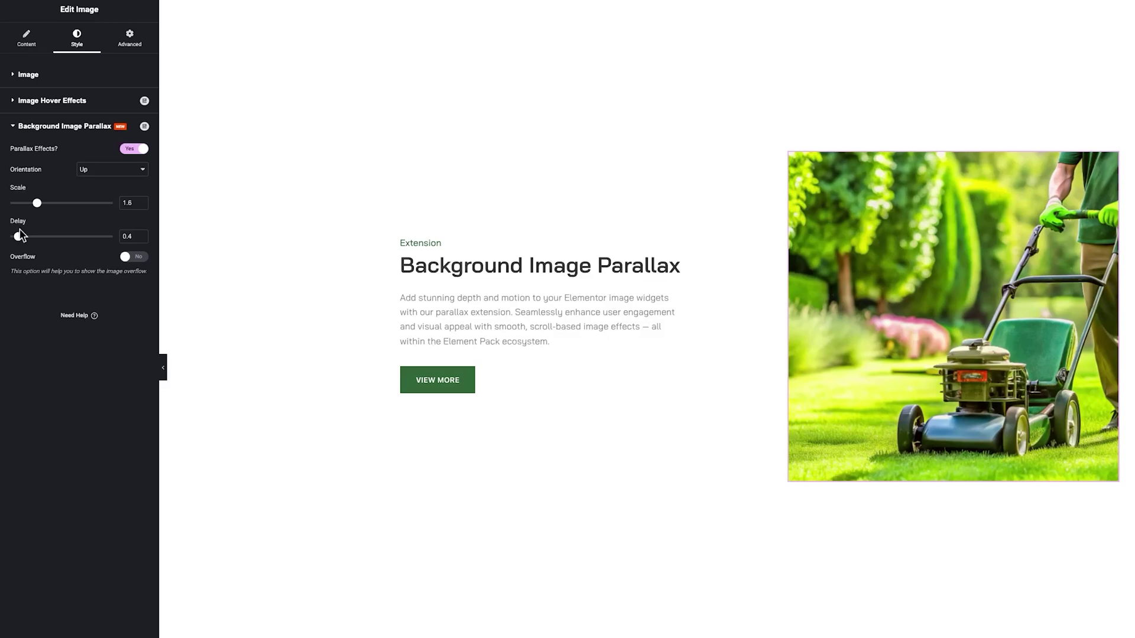
pyautogui.click(126, 260)
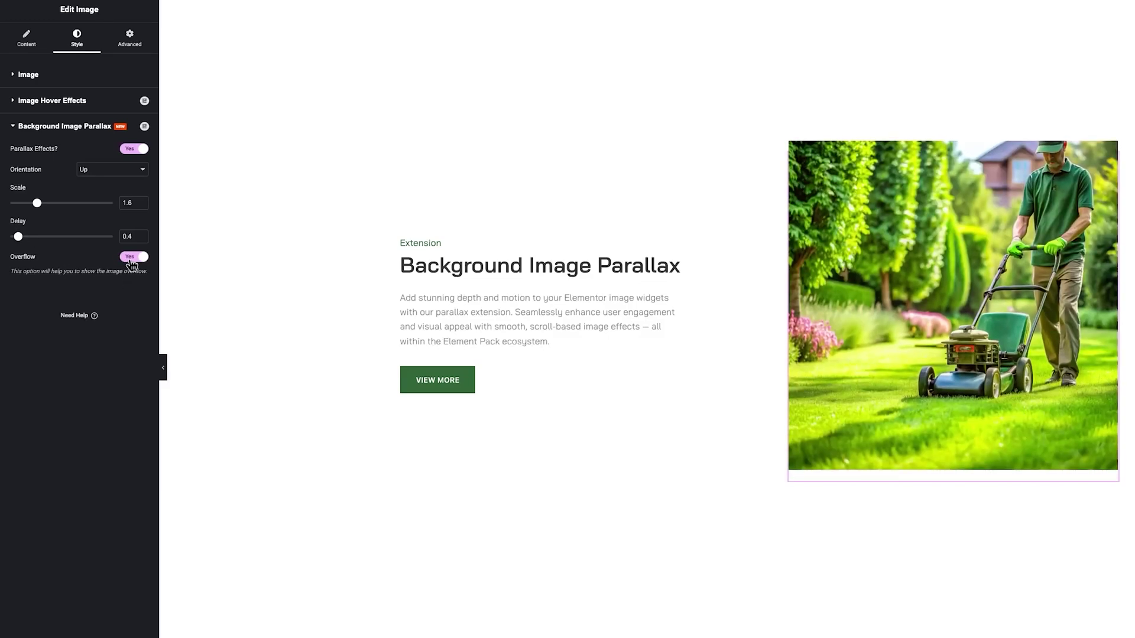
pyautogui.click(131, 264)
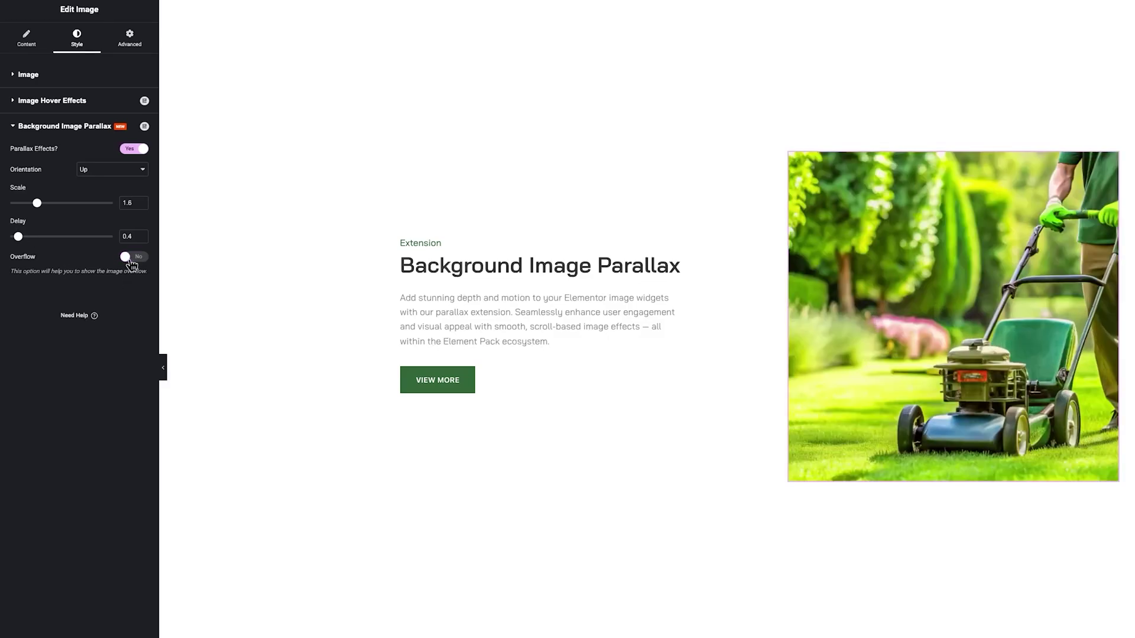